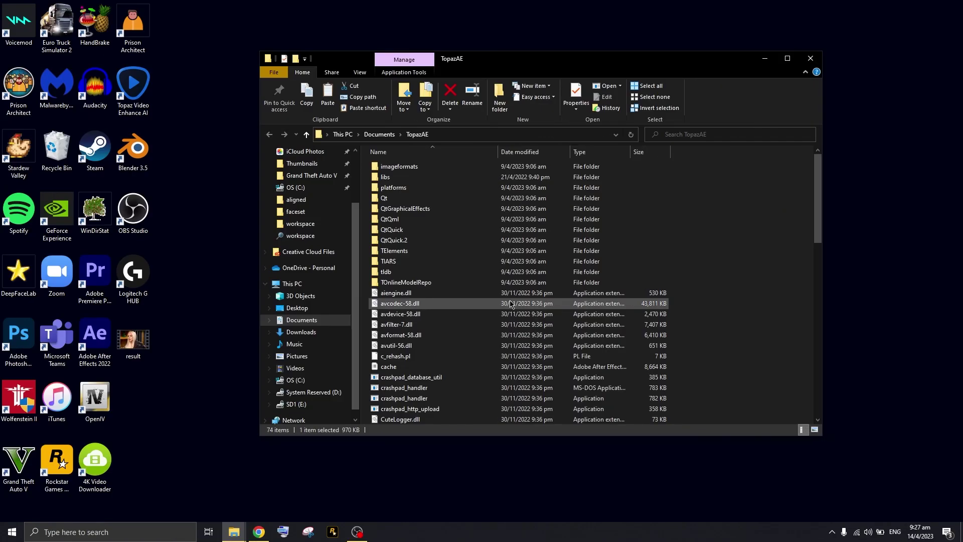
scroll(510, 303, down, 3)
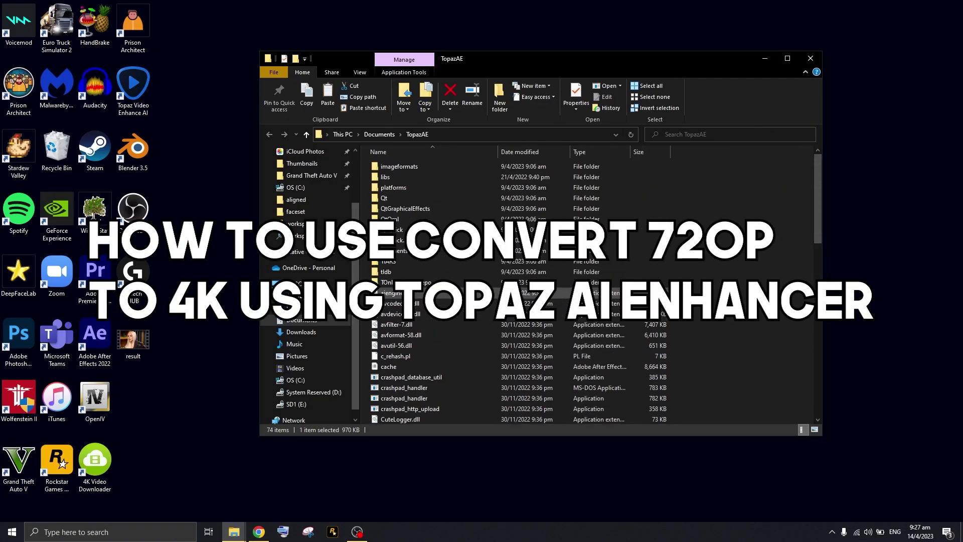
scroll(580, 275, down, 14)
scroll(579, 275, up, 15)
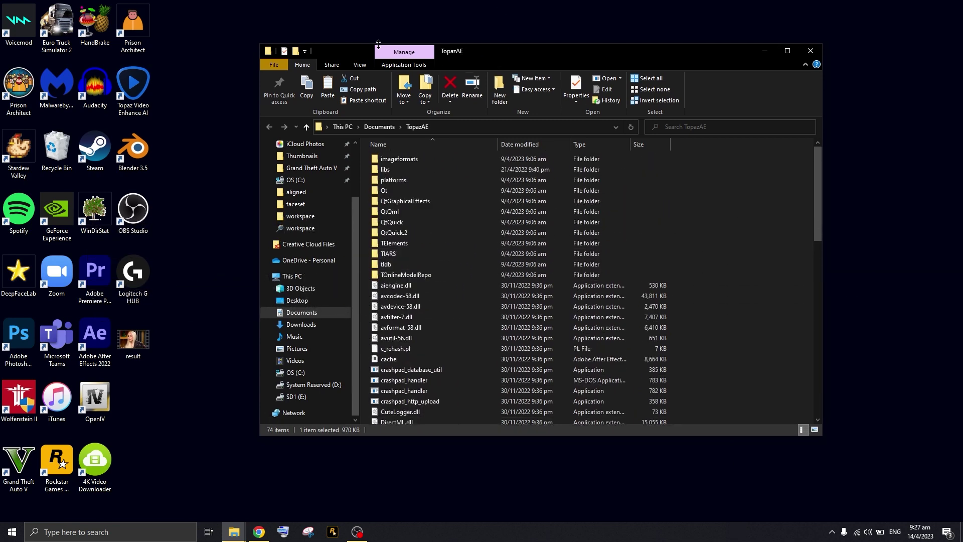
drag(496, 59, 438, 31)
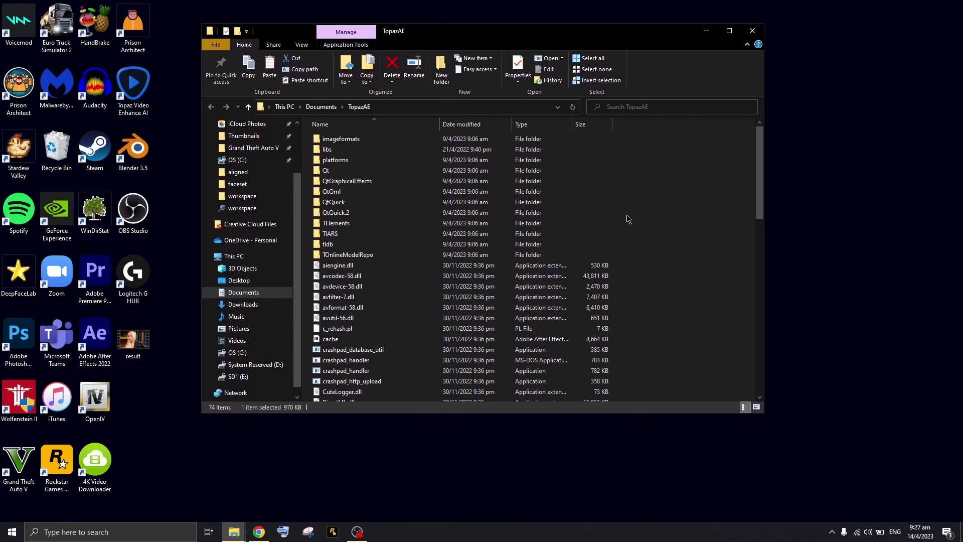
scroll(627, 219, down, 12)
scroll(569, 234, up, 11)
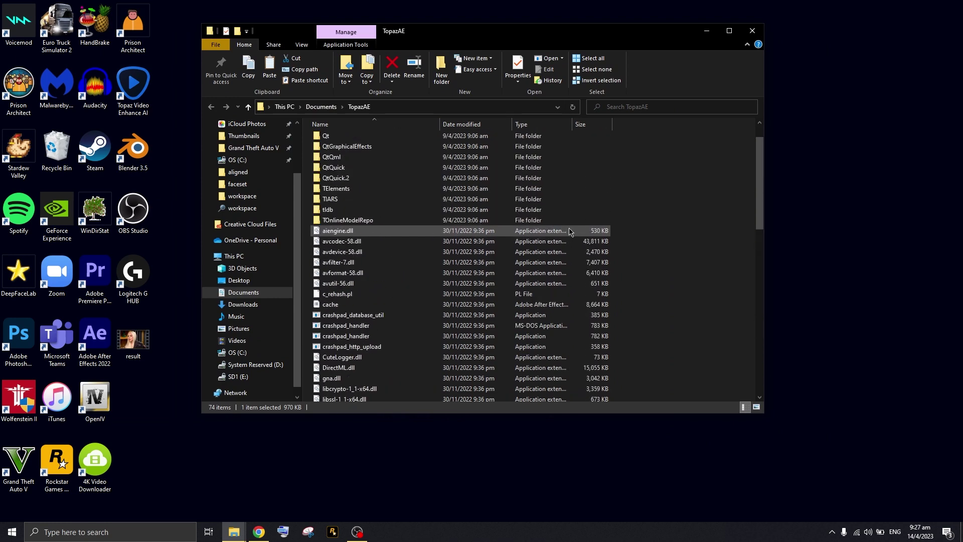
scroll(569, 231, up, 1)
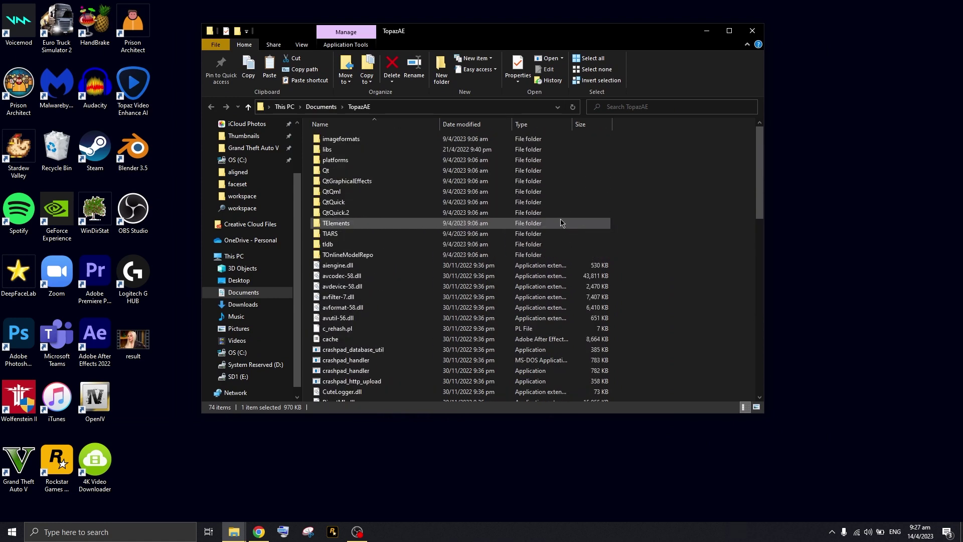
Find the Topaz Video Enhance AI application in the TopazAE folder and launch it.
scroll(567, 235, down, 16)
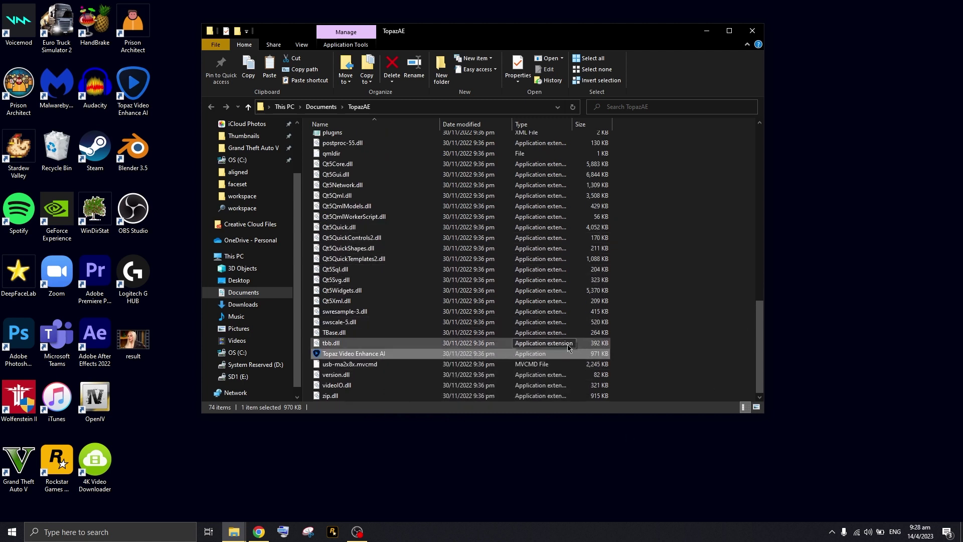
scroll(629, 357, up, 6)
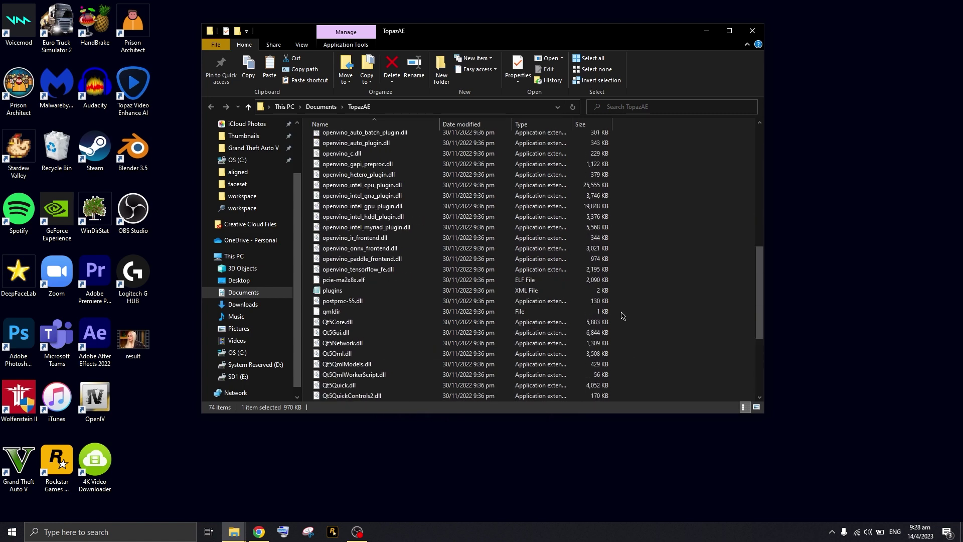
scroll(624, 320, down, 6)
click(652, 331)
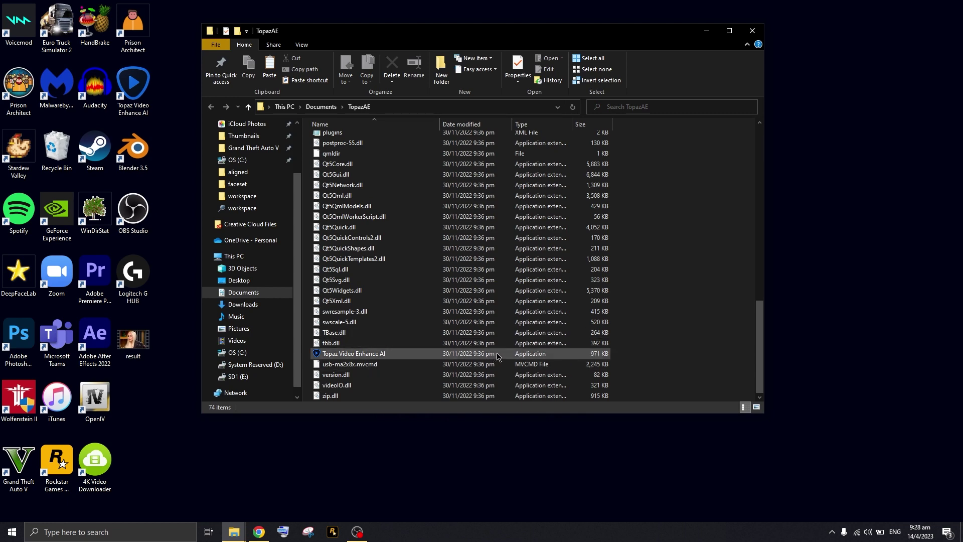
click(357, 355)
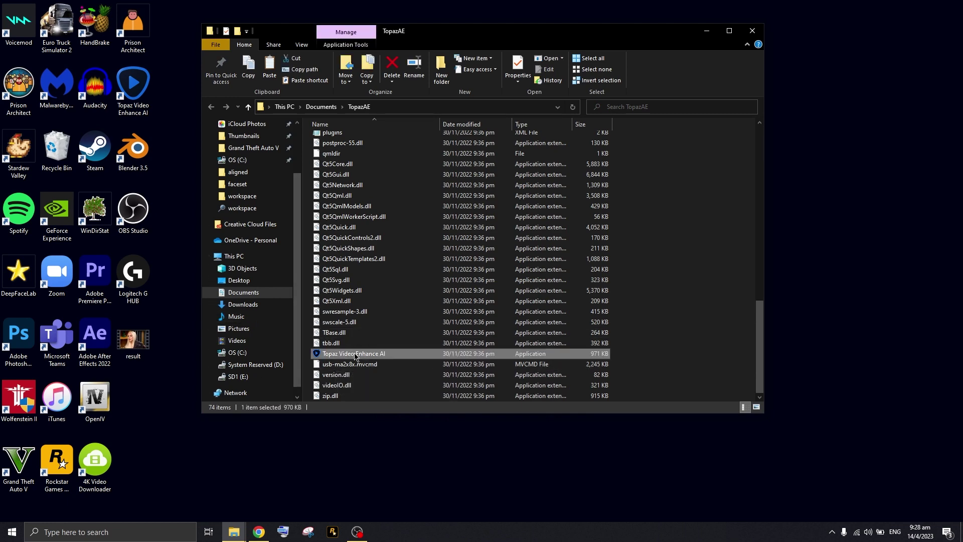
double_click(356, 356)
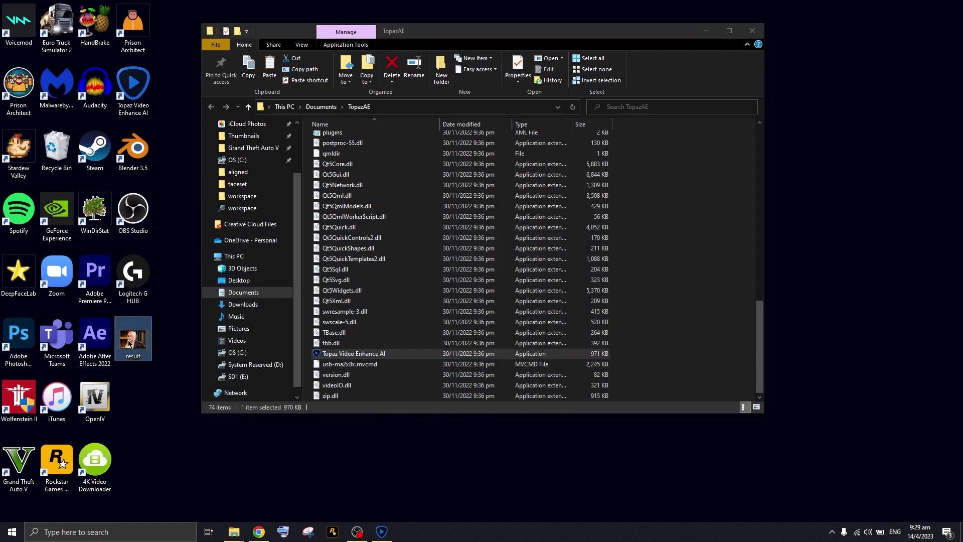
Check the file size, frame width and frame height of the desktop video "result" in its properties.
right_click(130, 345)
click(143, 335)
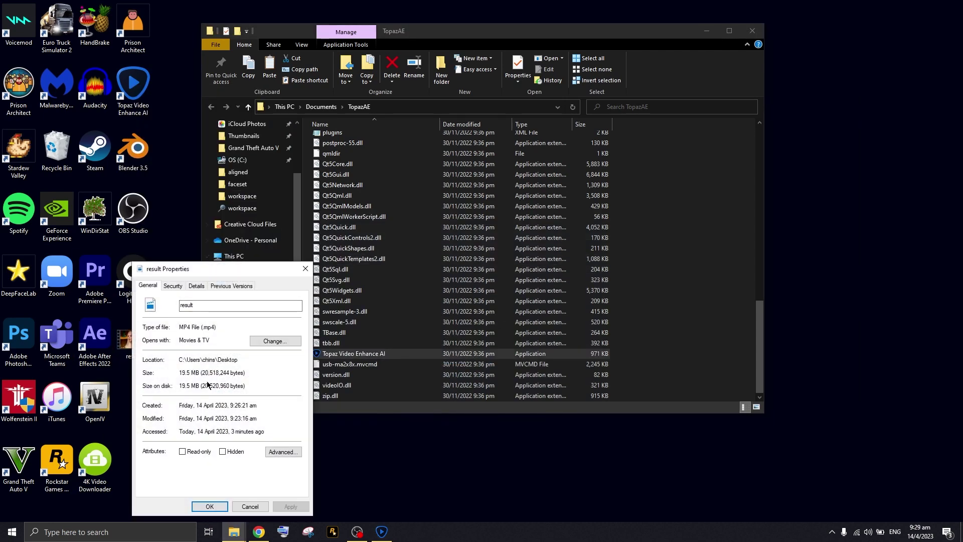
drag(185, 373, 211, 373)
click(196, 285)
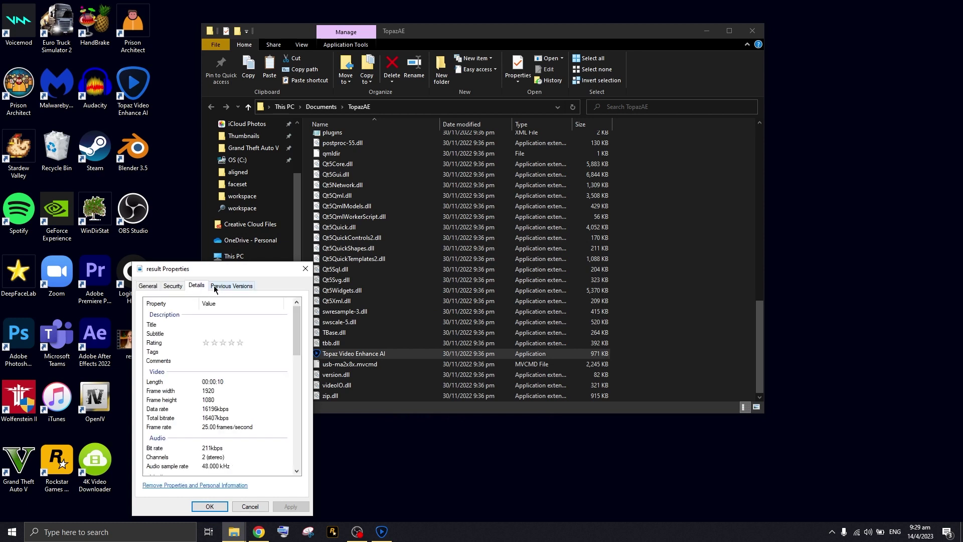
drag(208, 270, 261, 223)
scroll(258, 335, down, 1)
click(264, 330)
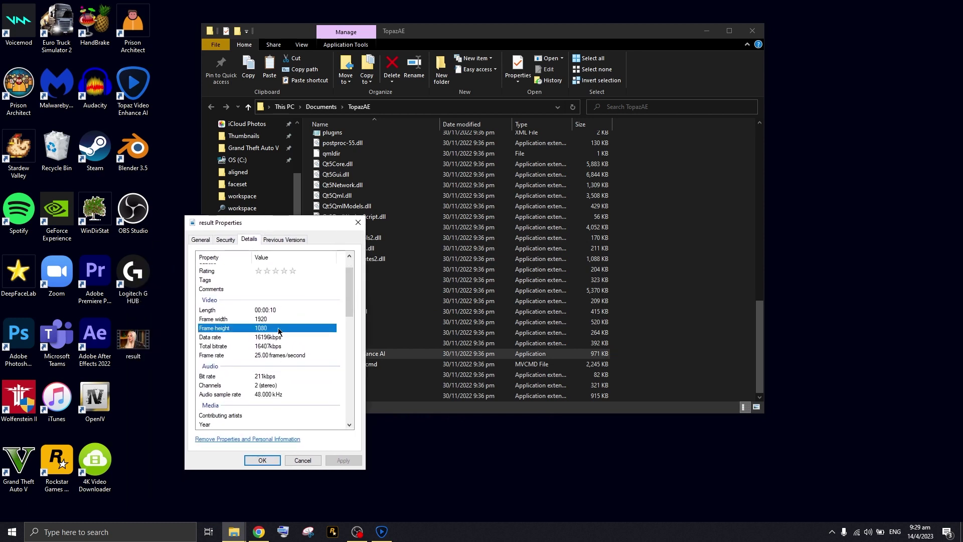
click(271, 320)
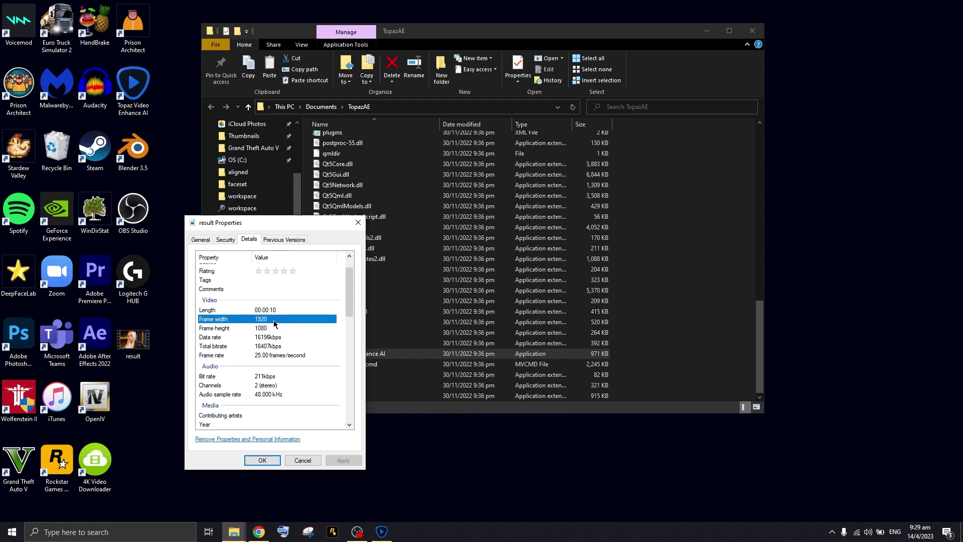
click(277, 329)
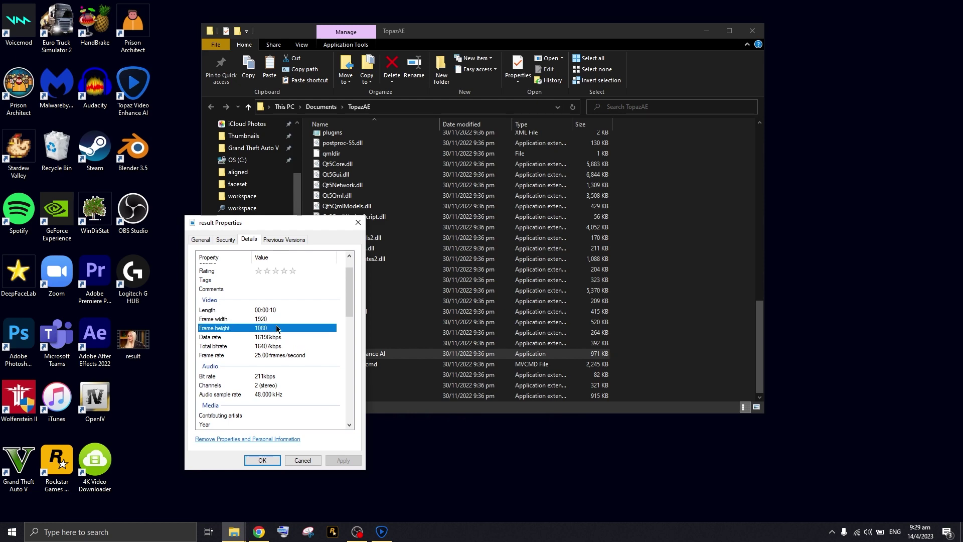
click(262, 460)
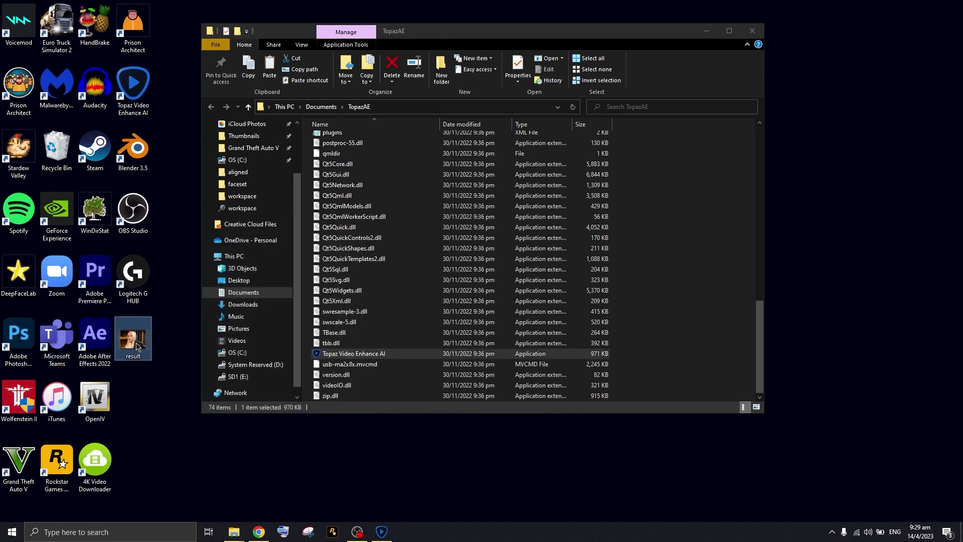
Open the desktop video "result", pause it, skim through its frames to judge the quality, and close the player.
double_click(136, 346)
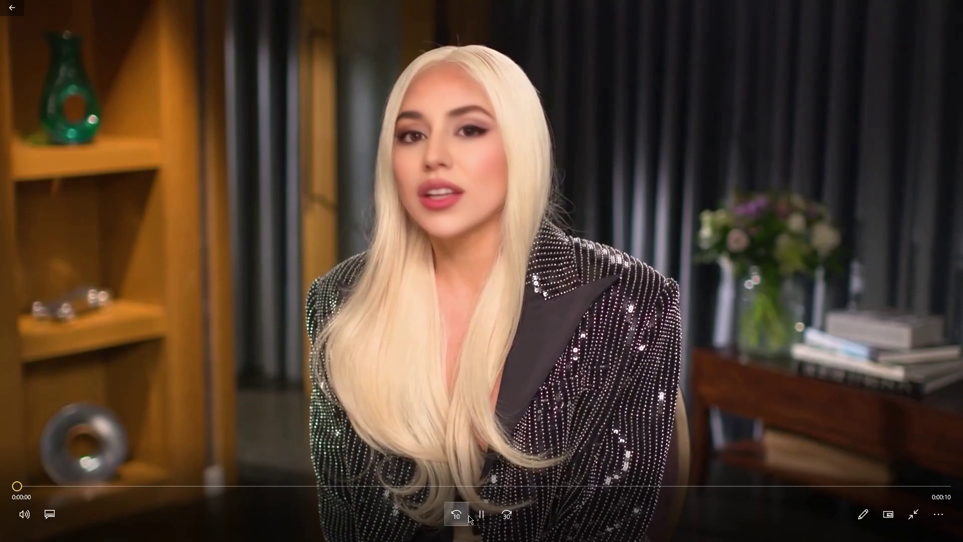
click(480, 515)
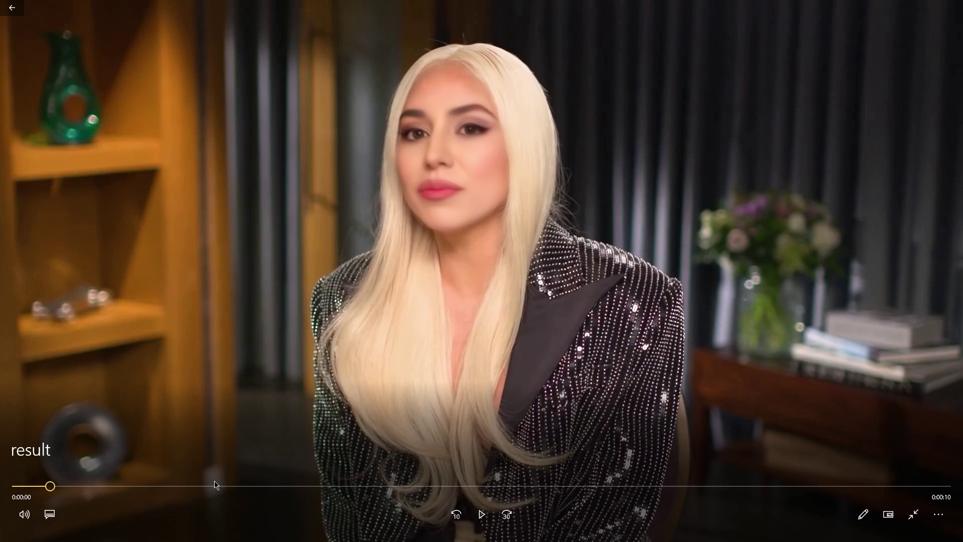
drag(215, 484, 806, 487)
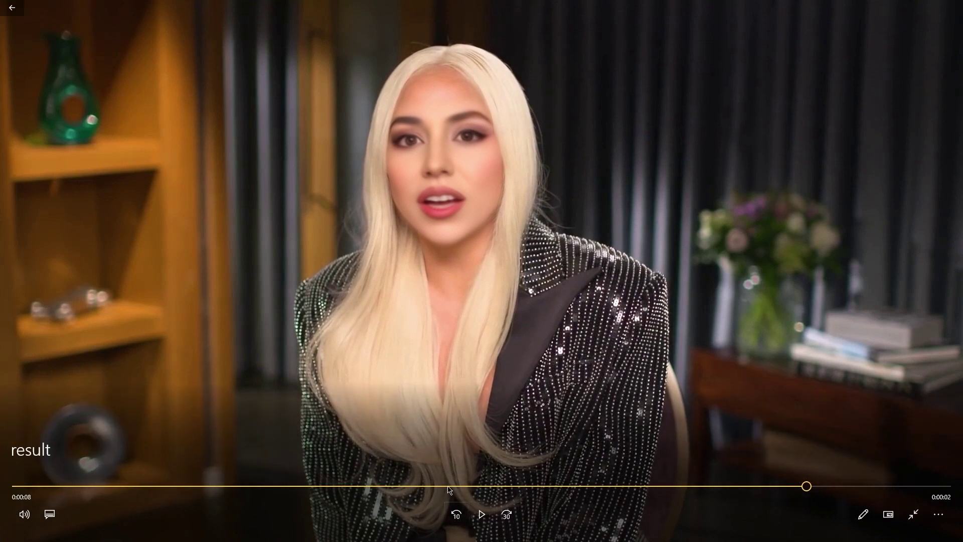
drag(415, 487, 825, 486)
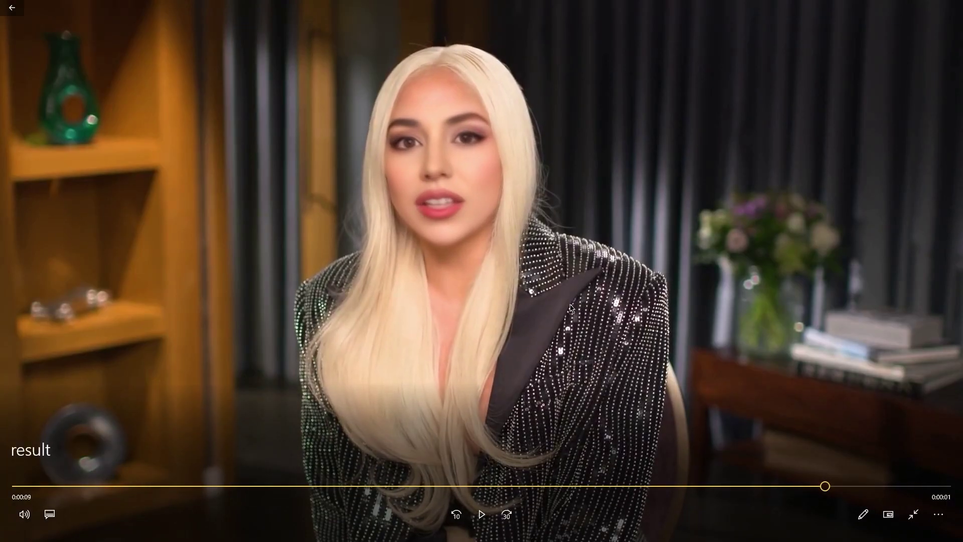
double_click(564, 304)
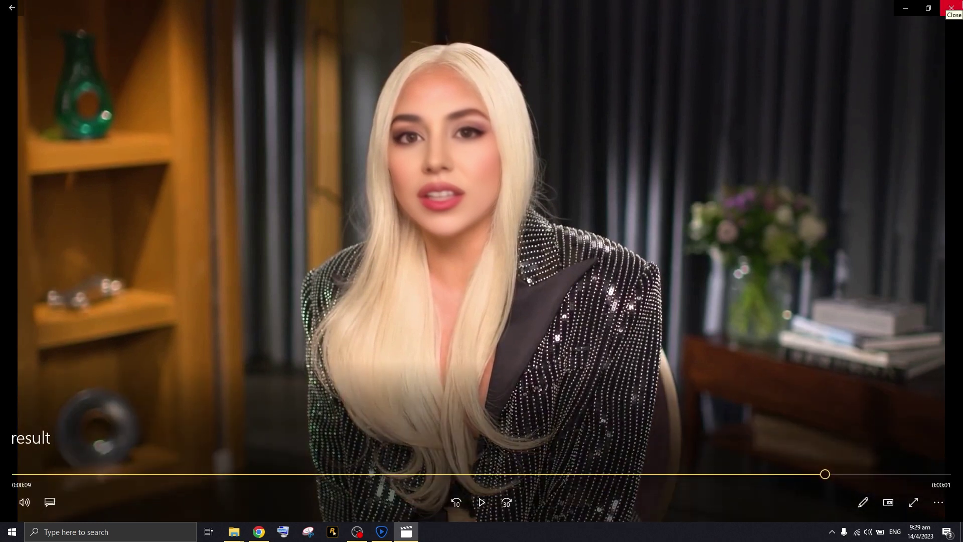
click(952, 8)
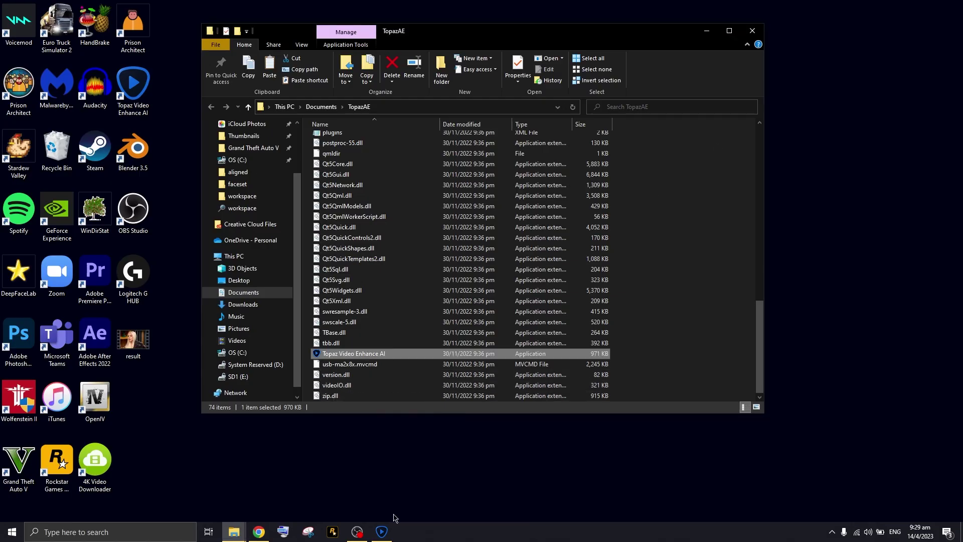
Switch to Topaz Video Enhance AI, import result.mp4 from the desktop, and maximize the program window.
click(379, 536)
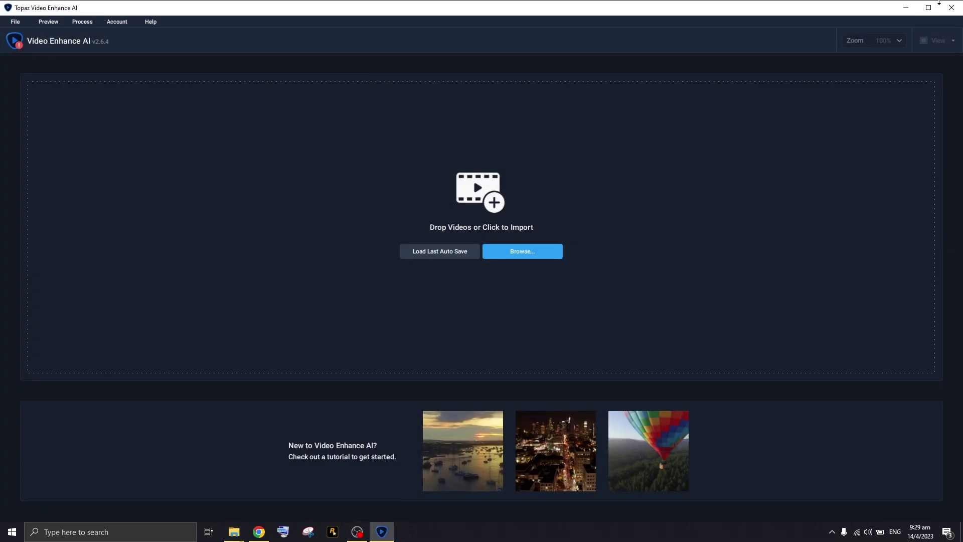
click(925, 8)
drag(289, 10, 444, 27)
drag(133, 341, 450, 189)
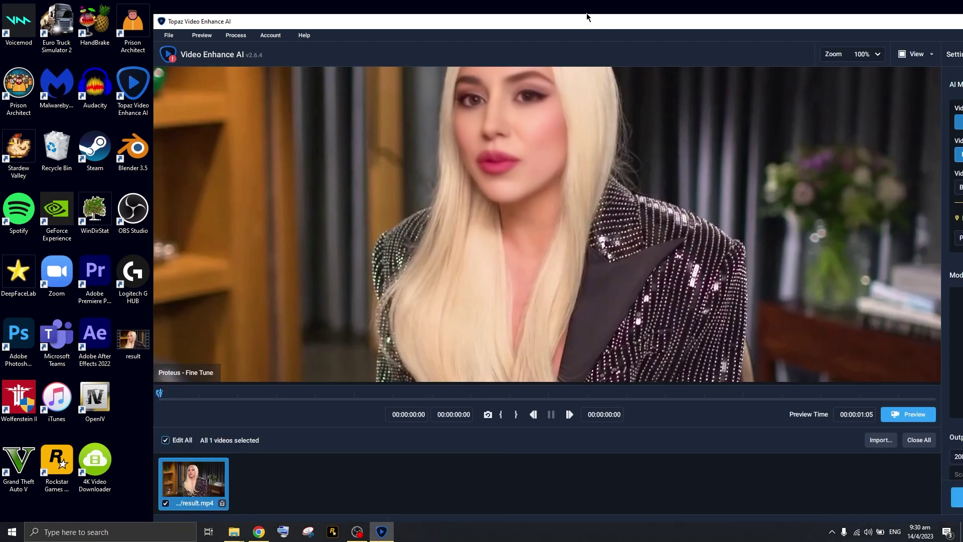
drag(601, 23, 367, 9)
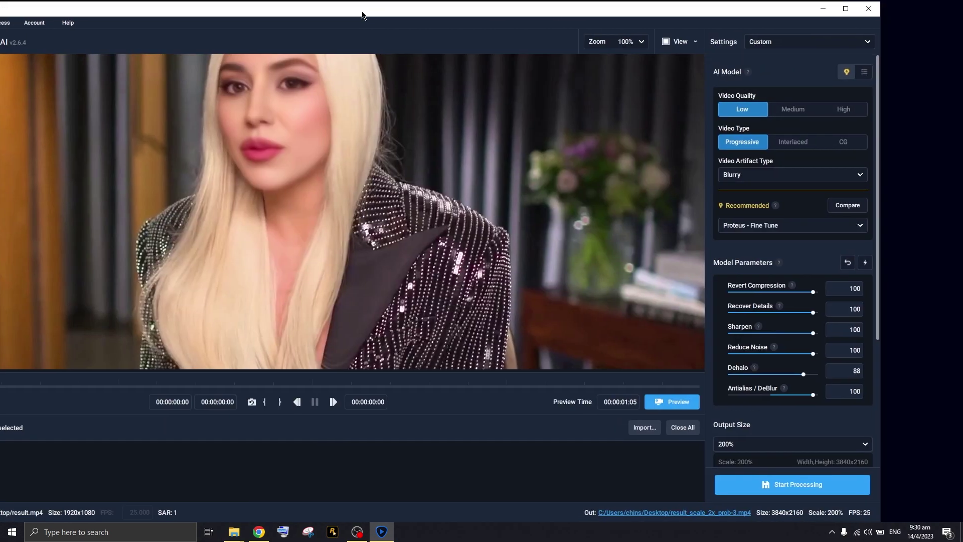
click(847, 8)
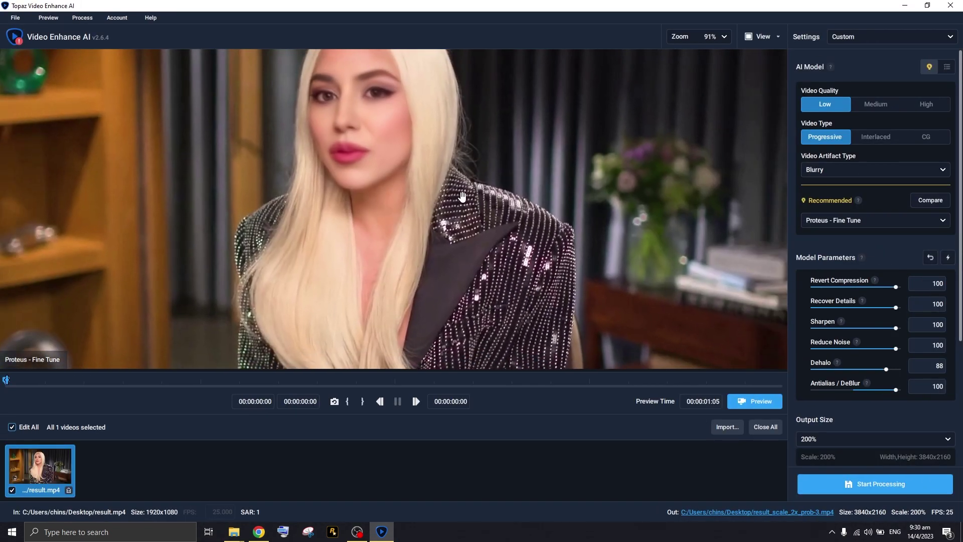
Fit the whole frame of result.mp4 in view and move the playhead to 00:00:06:02.
scroll(426, 176, up, 3)
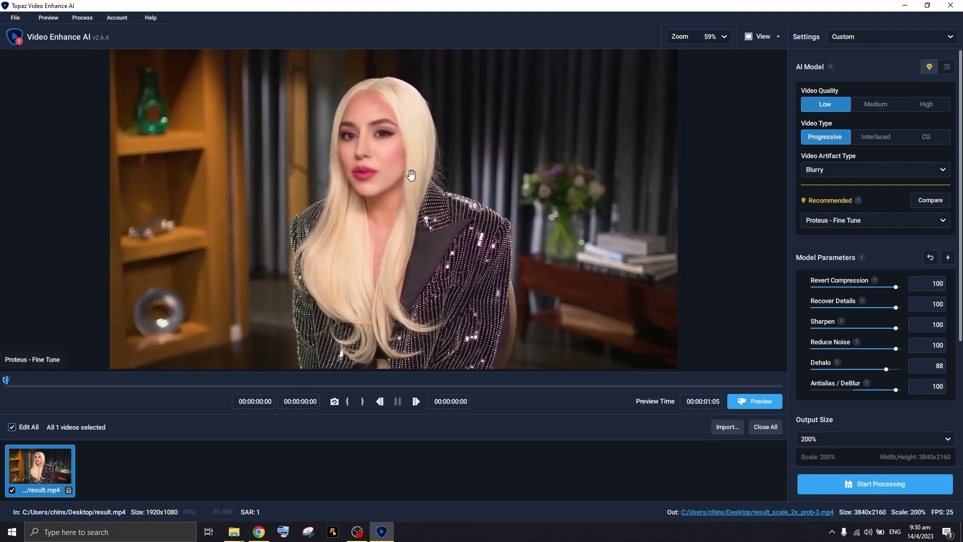
scroll(426, 176, down, 4)
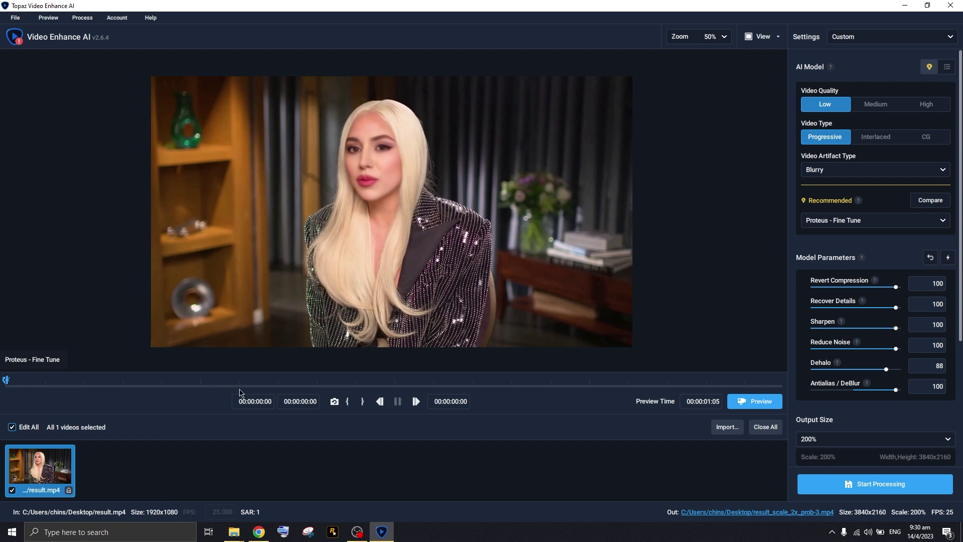
click(417, 390)
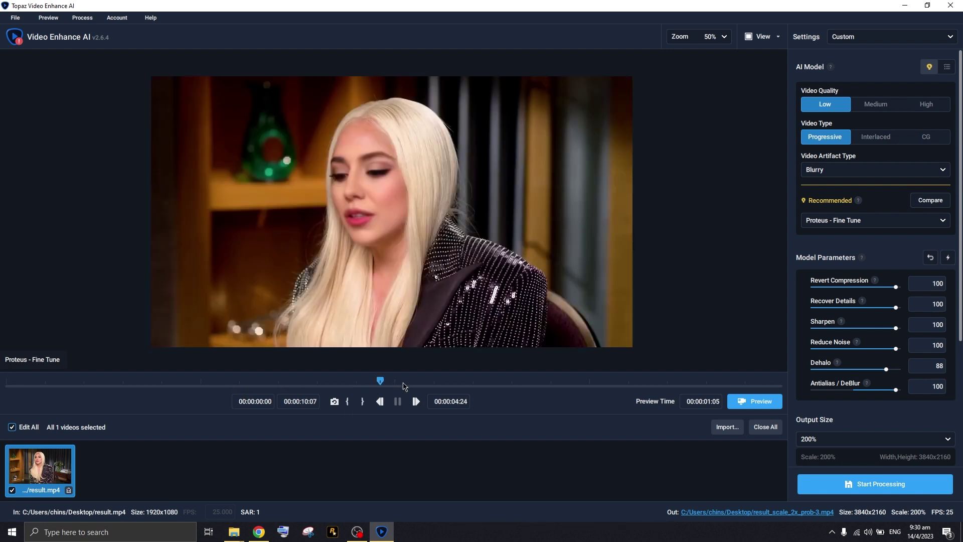
click(462, 385)
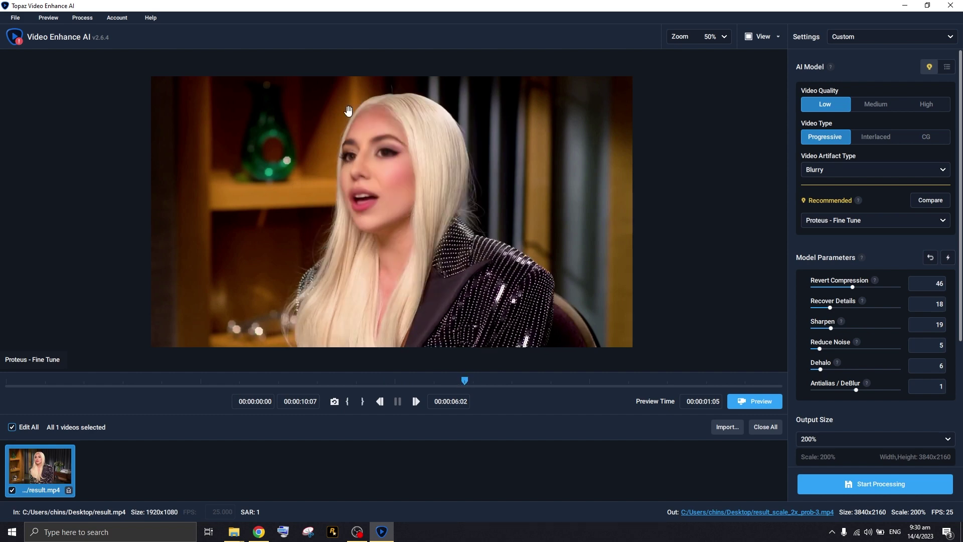
Examine the woman's face and hair close up in the current frame to judge the image quality.
scroll(393, 179, up, 3)
scroll(393, 178, up, 4)
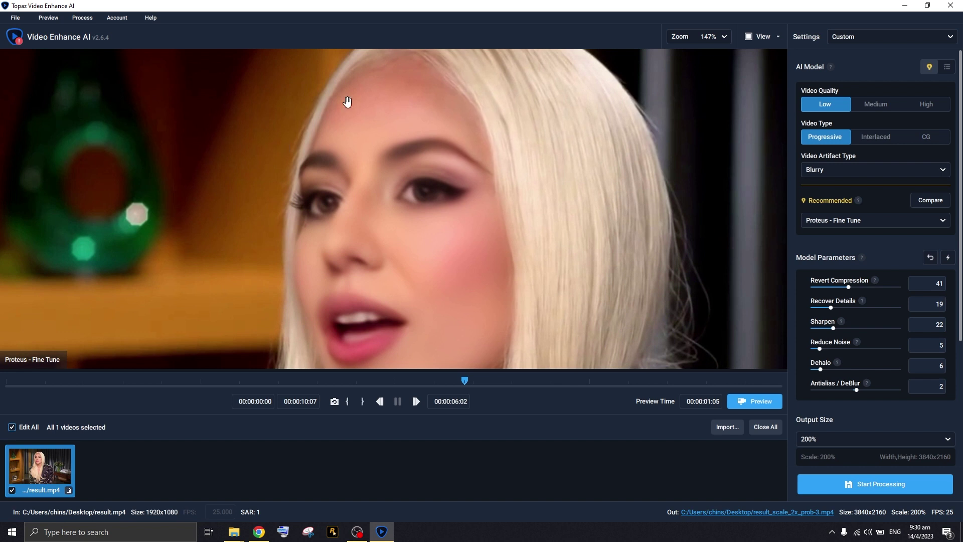
drag(412, 155, 383, 89)
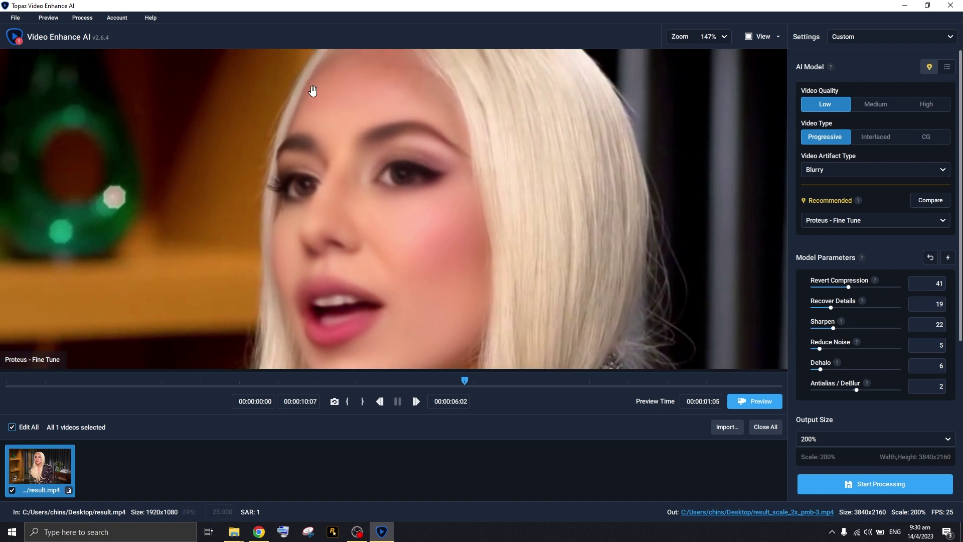
scroll(375, 215, down, 1)
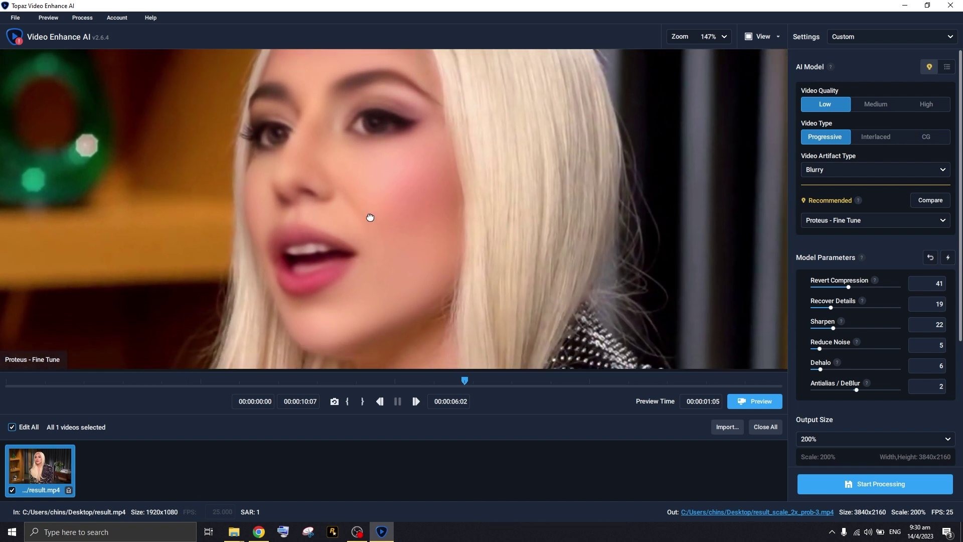
scroll(376, 200, down, 4)
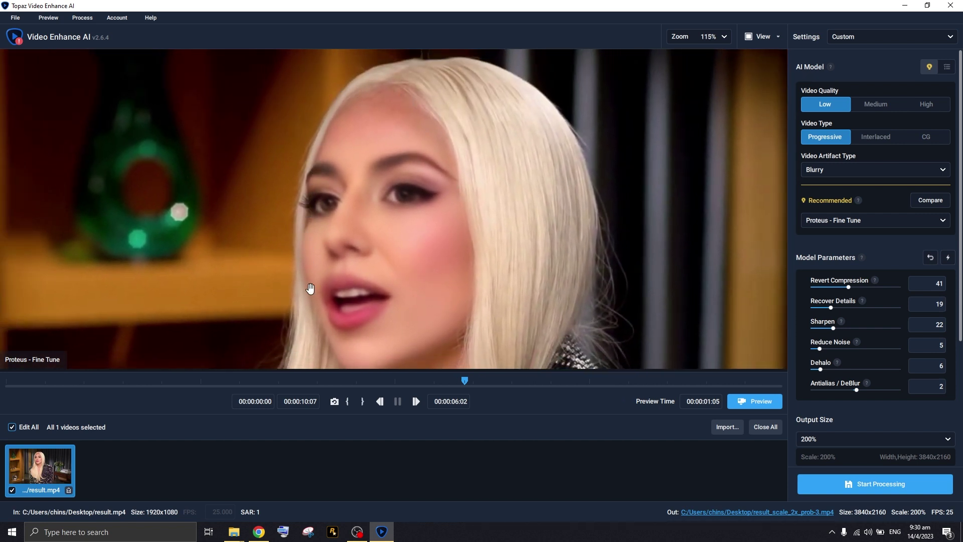
drag(367, 329, 379, 257)
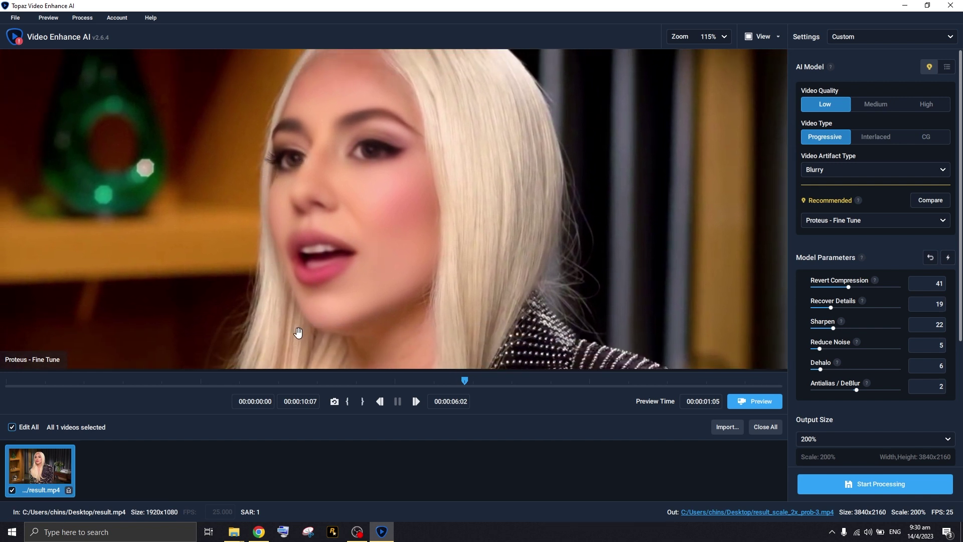
Set Revert Compression and Recover Details to 100 and keep Proteus - Fine Tune as the recommended AI model.
scroll(434, 254, down, 3)
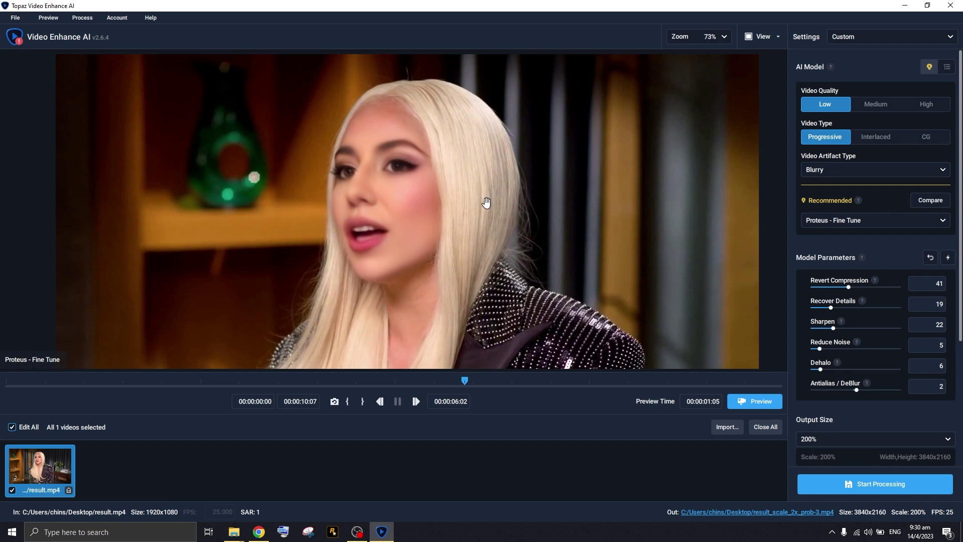
drag(867, 287, 924, 286)
drag(863, 307, 922, 307)
scroll(815, 256, down, 1)
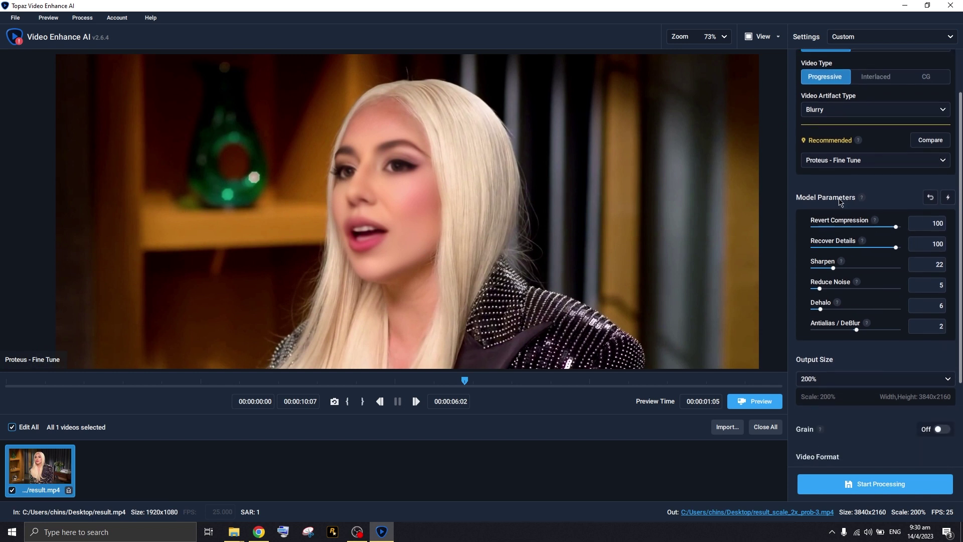
scroll(847, 227, up, 1)
click(846, 227)
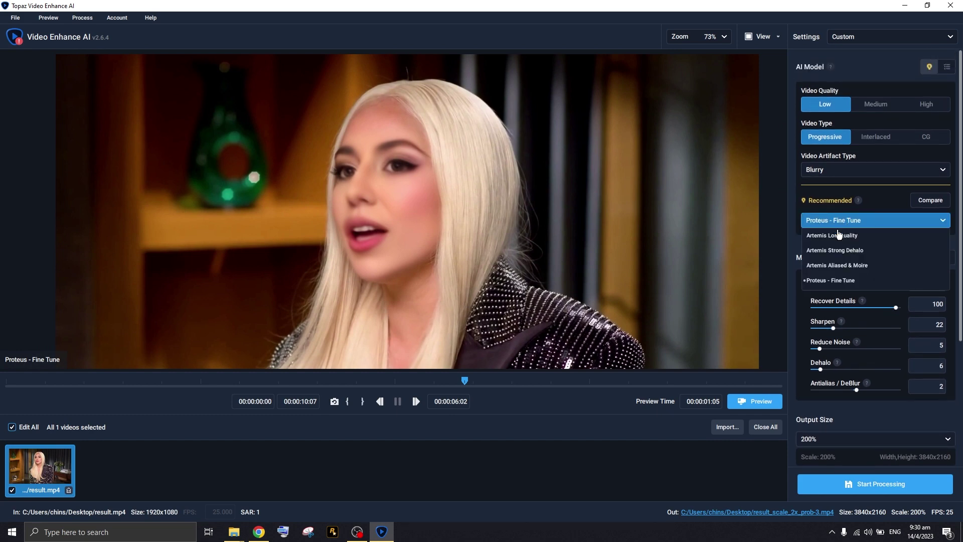
click(844, 281)
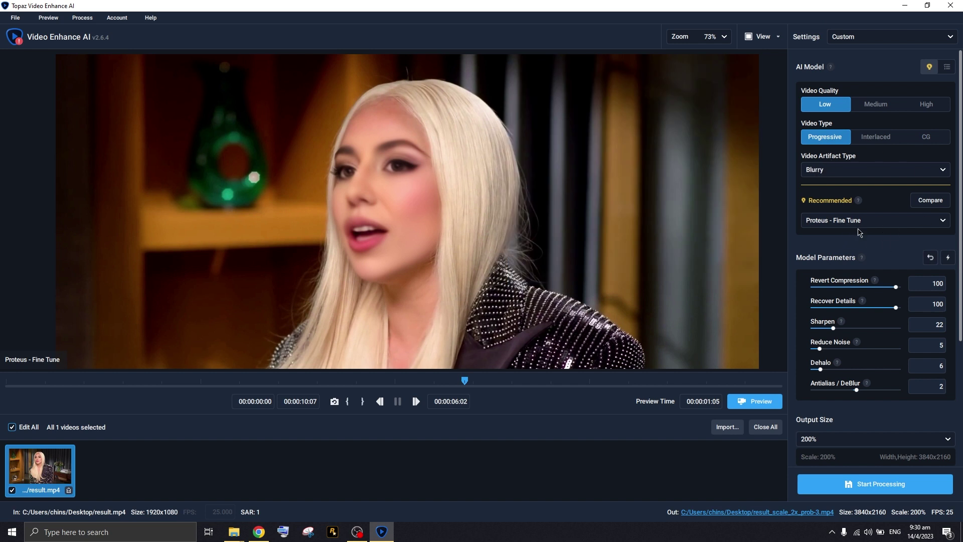
Set Sharpen, Reduce Noise and Antialias / DeBlur to 100, and Dehalo to 0.
scroll(856, 236, down, 2)
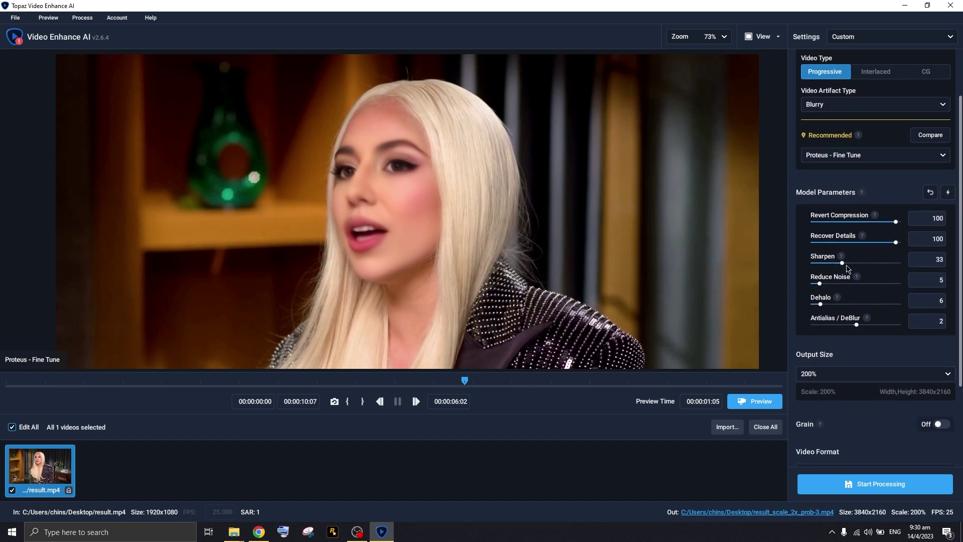
drag(833, 263, 897, 263)
drag(819, 283, 897, 283)
scroll(819, 186, down, 2)
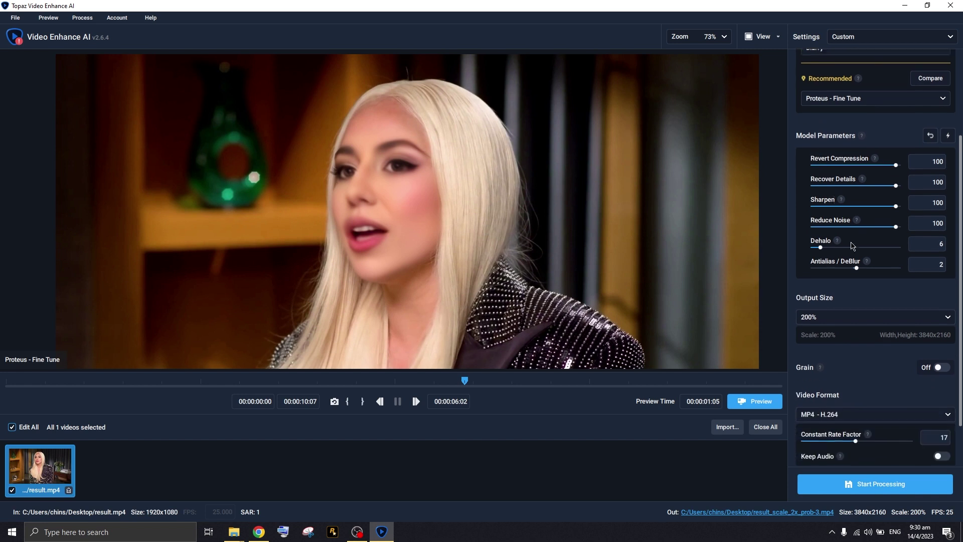
drag(821, 239, 812, 239)
scroll(923, 247, up, 1)
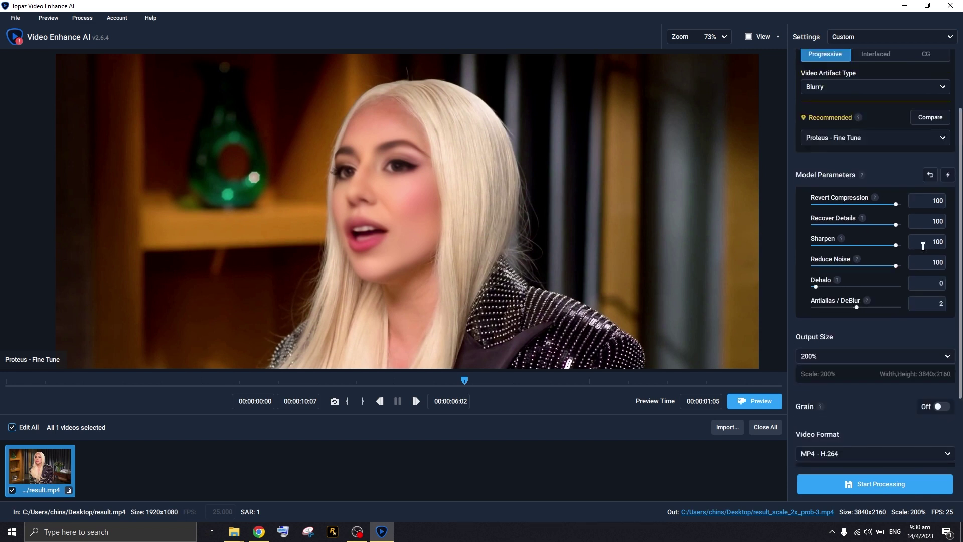
drag(857, 307, 960, 326)
scroll(912, 266, down, 2)
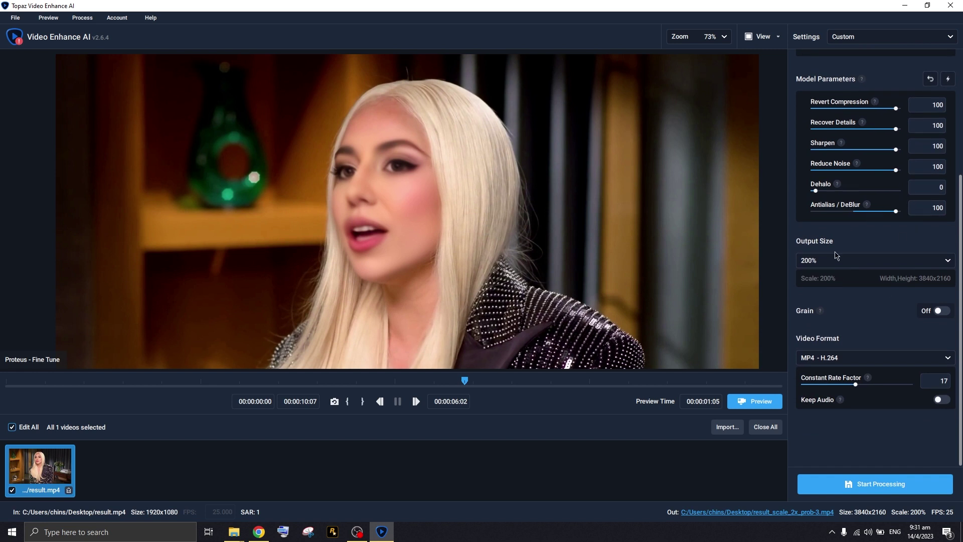
click(837, 258)
click(939, 311)
click(942, 311)
click(936, 314)
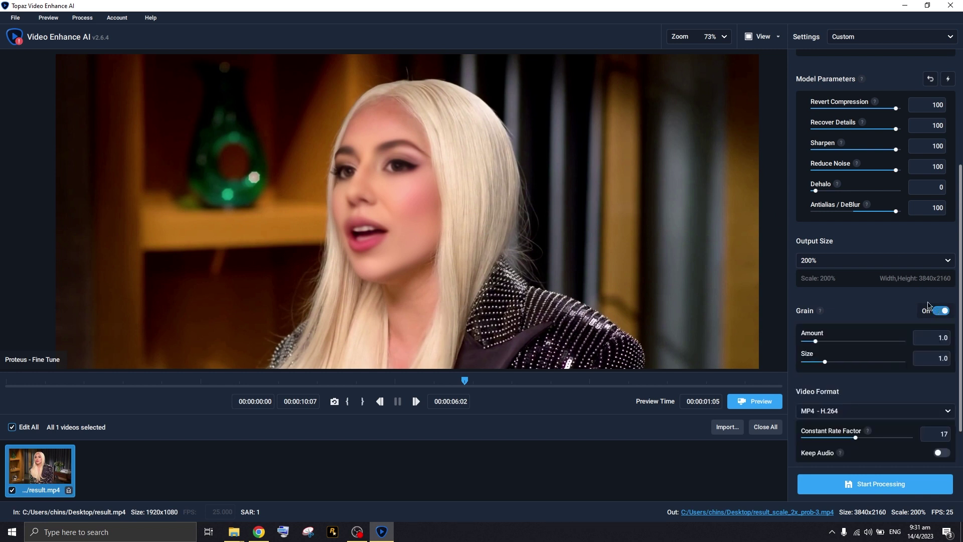
click(942, 311)
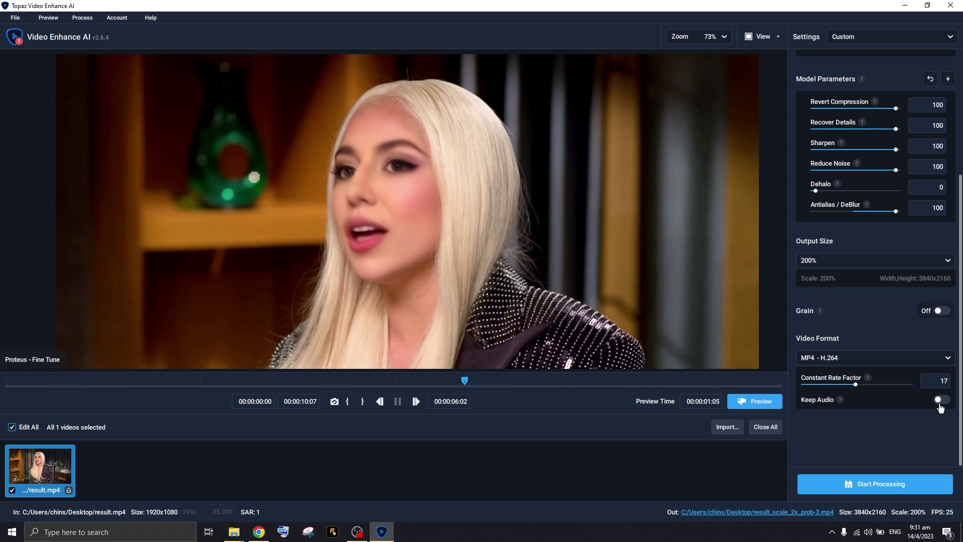
scroll(881, 399, up, 2)
scroll(855, 384, down, 2)
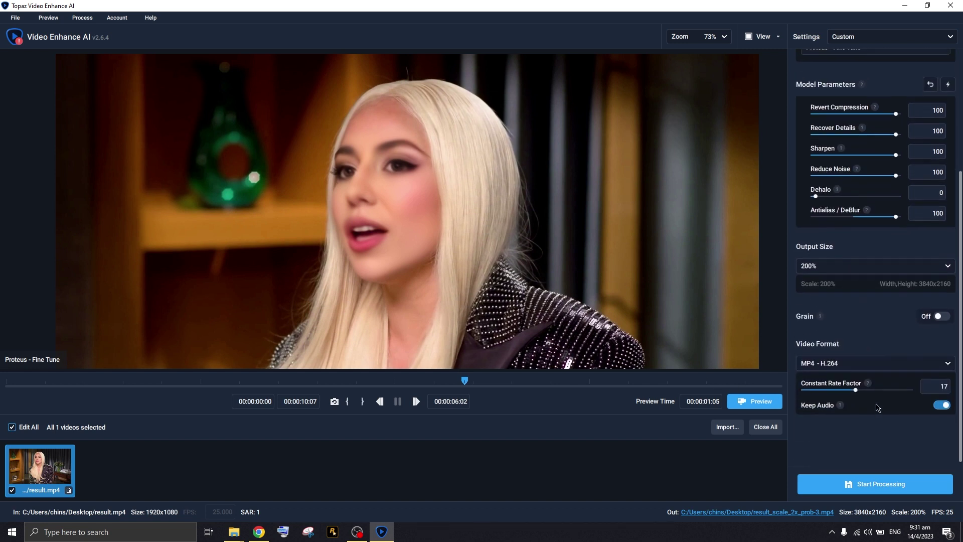
click(942, 400)
scroll(933, 401, up, 2)
scroll(933, 401, down, 2)
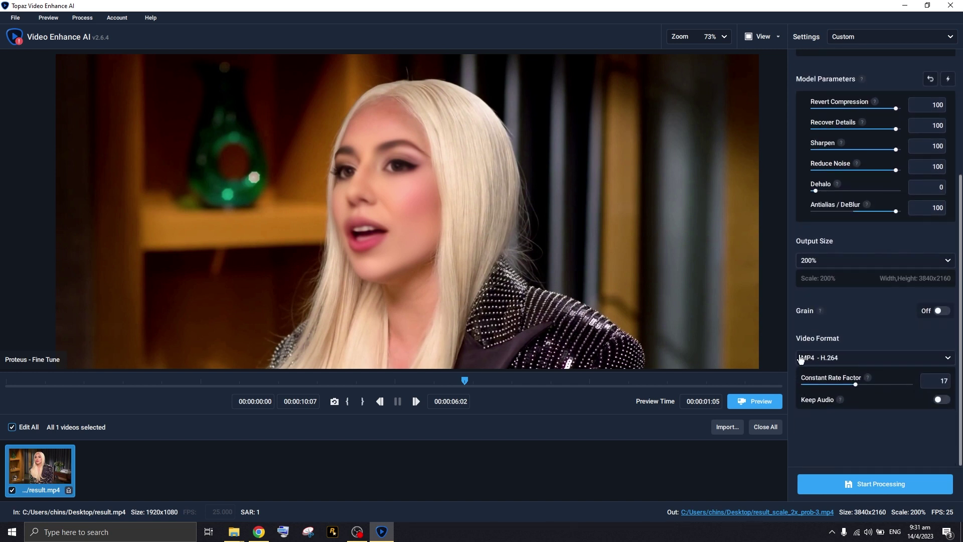
Look through the available output video formats, leaving MP4 - H.264 selected.
click(851, 360)
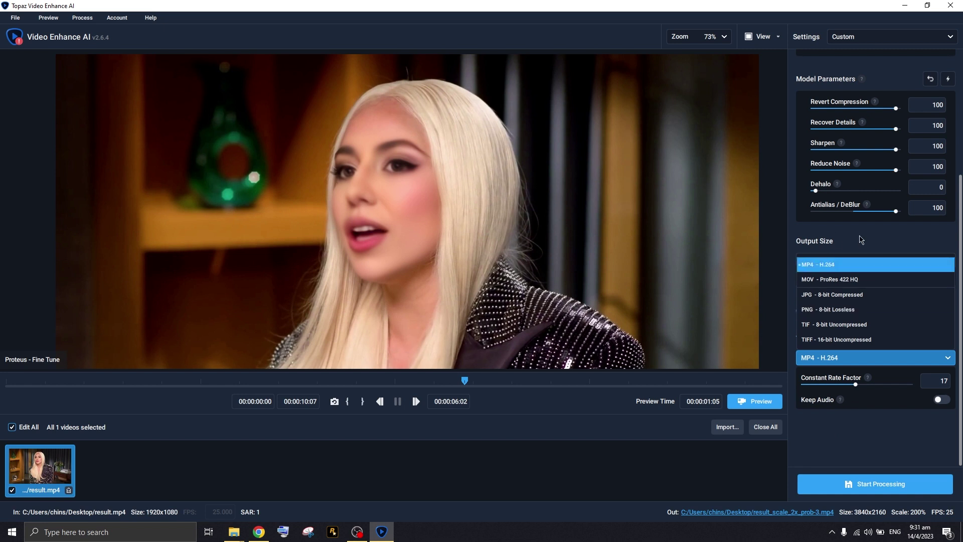
click(827, 359)
click(839, 359)
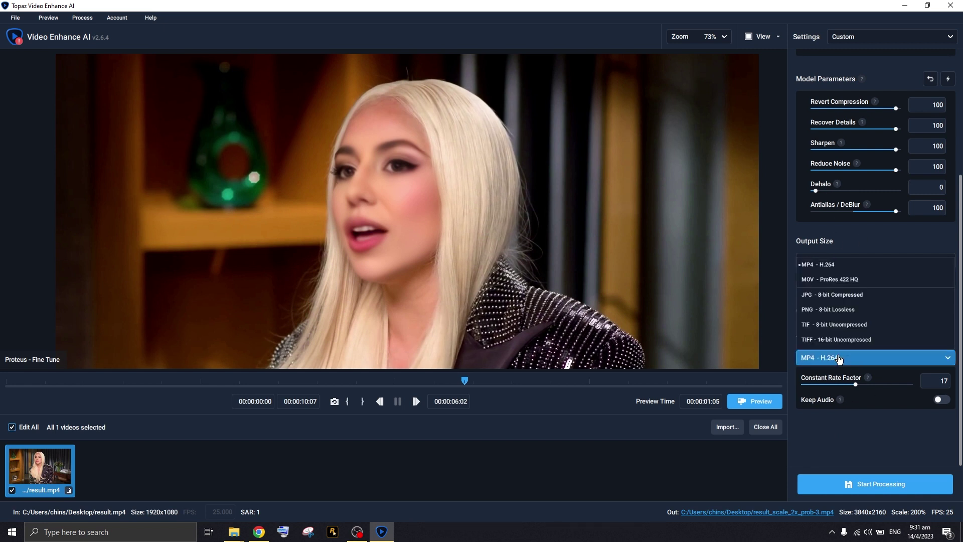
click(848, 362)
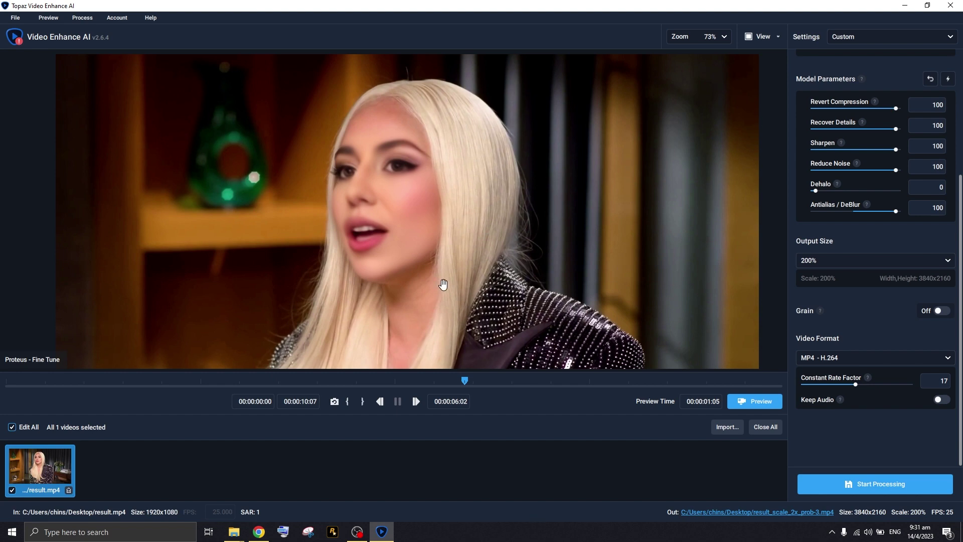
Zoom out to the whole frame, review the model settings, and render a preview of result.mp4 from 00:00:06:02.
scroll(441, 282, down, 2)
scroll(451, 225, up, 2)
scroll(458, 258, down, 1)
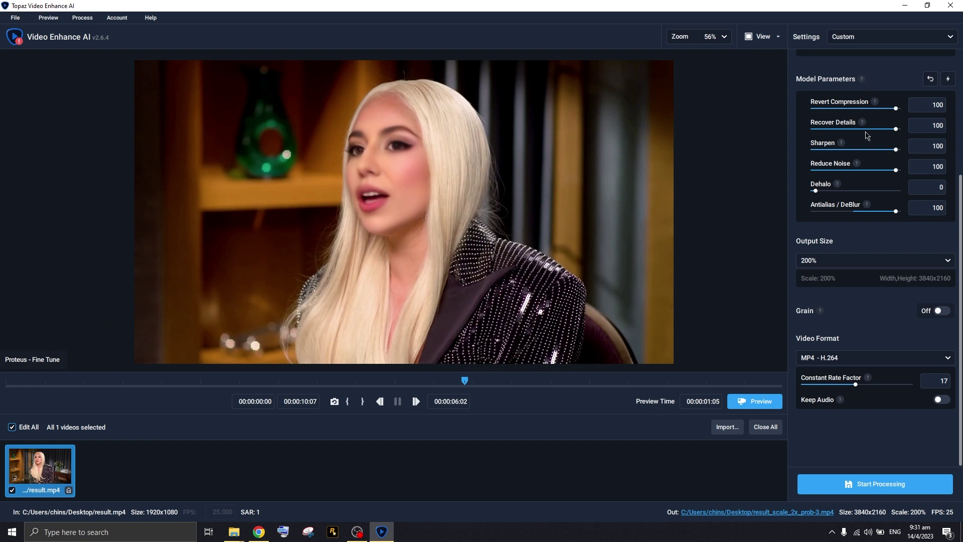
scroll(867, 135, up, 4)
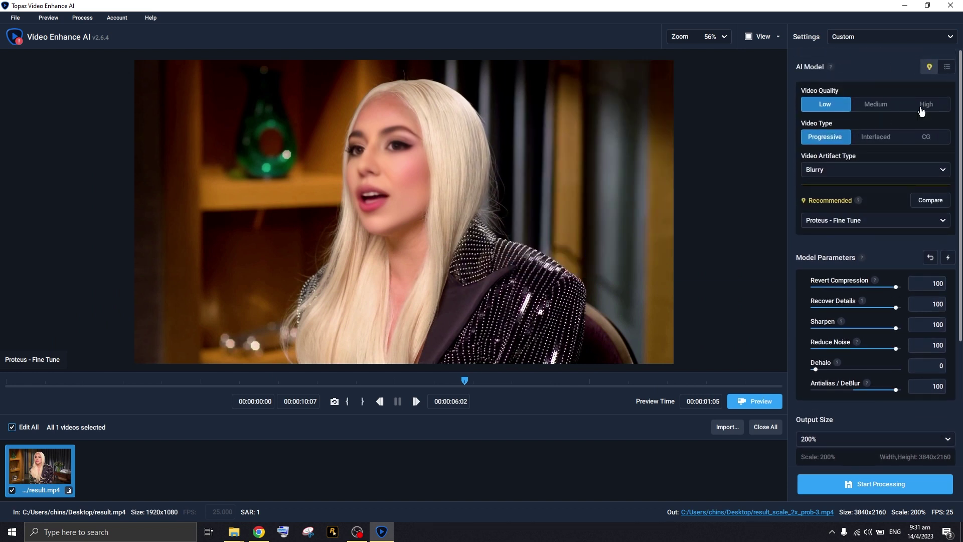
scroll(911, 414, down, 5)
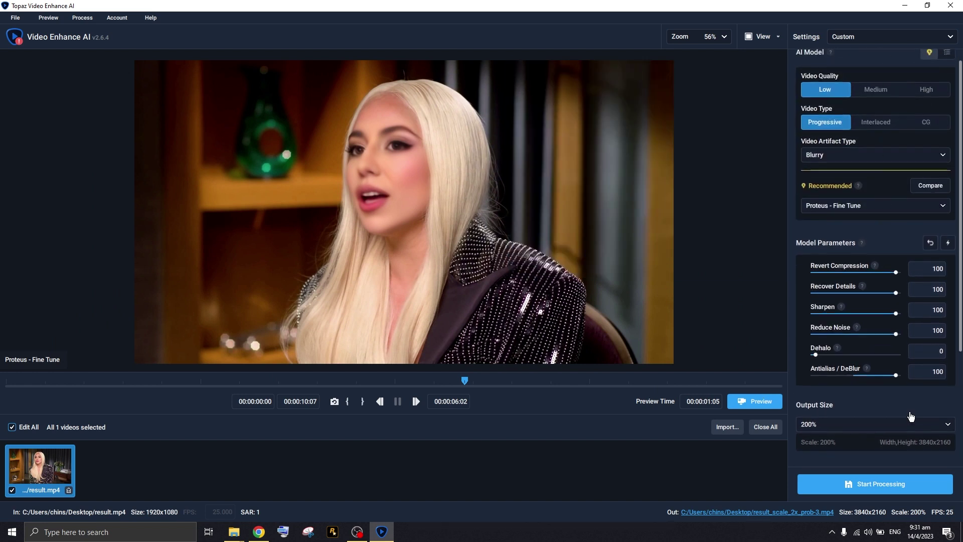
scroll(852, 386, up, 2)
scroll(807, 397, up, 3)
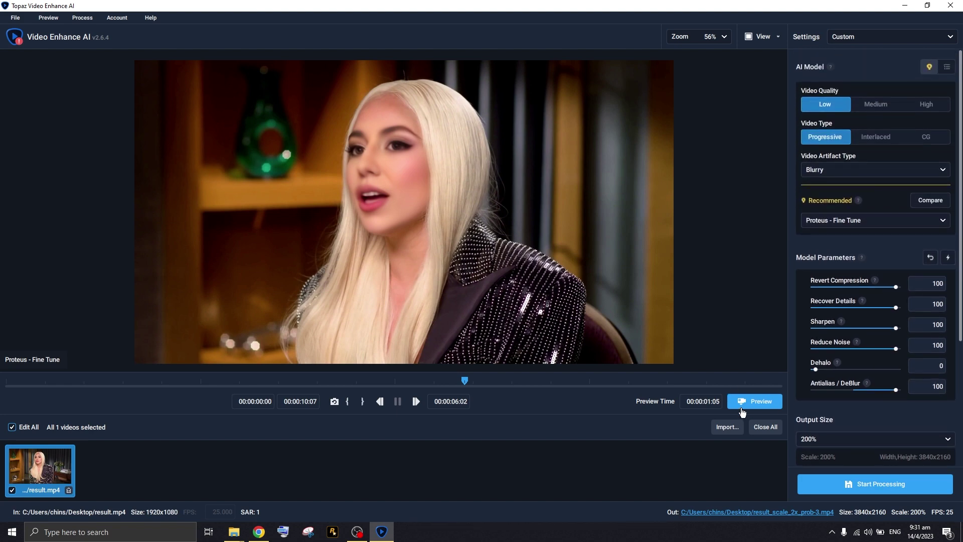
click(745, 401)
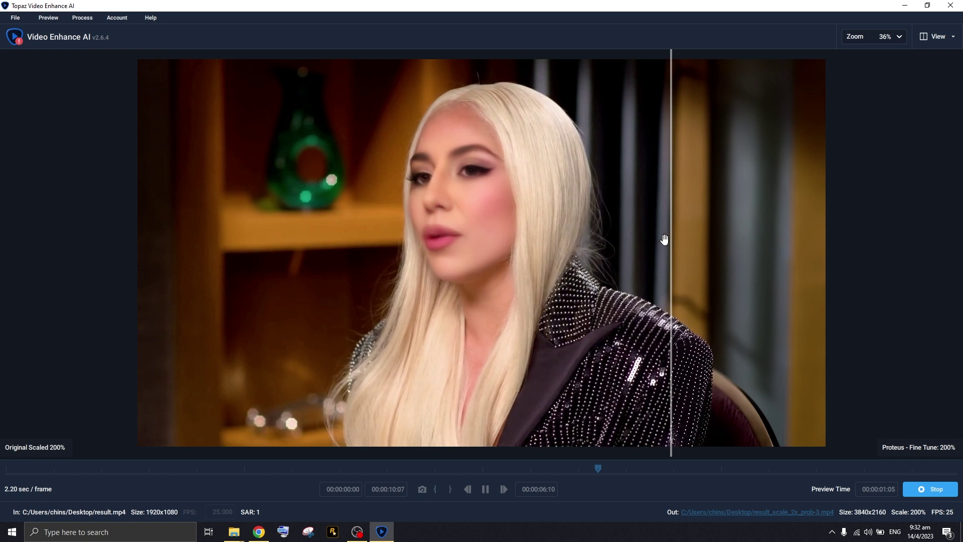
Compare the original and enhanced versions of the sequined jacket close up by shifting the preview's split line.
drag(671, 241, 594, 261)
scroll(595, 260, up, 3)
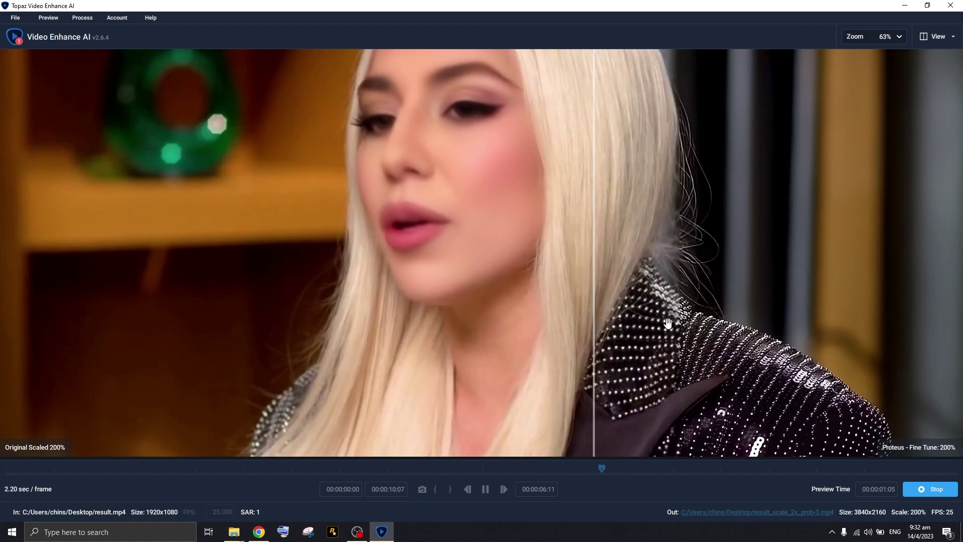
scroll(593, 291, down, 2)
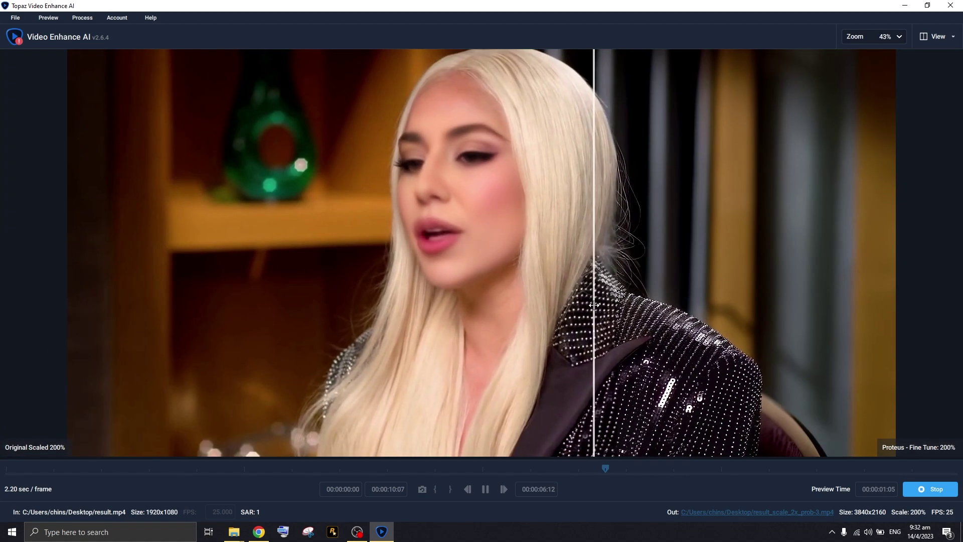
drag(593, 307, 707, 307)
scroll(559, 299, up, 5)
drag(559, 300, 716, 225)
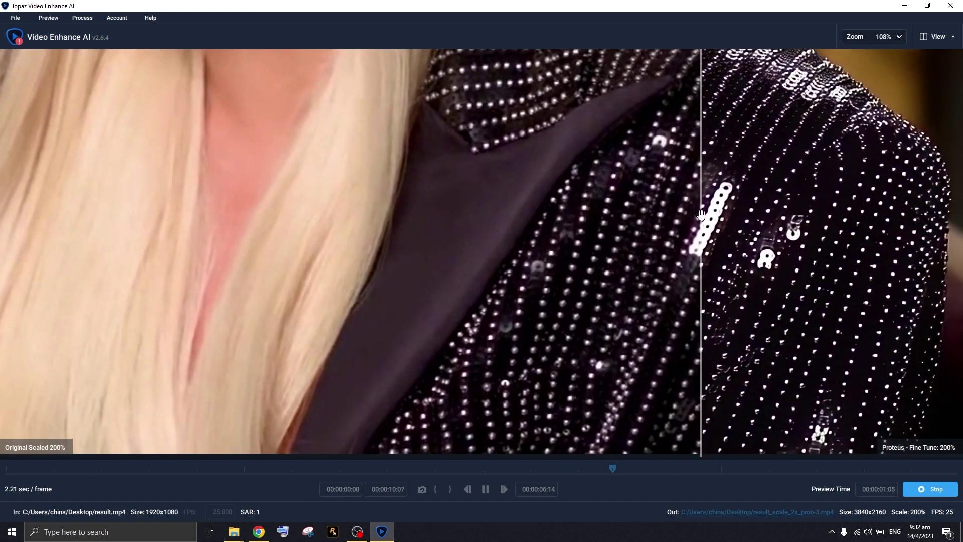
drag(701, 219, 493, 229)
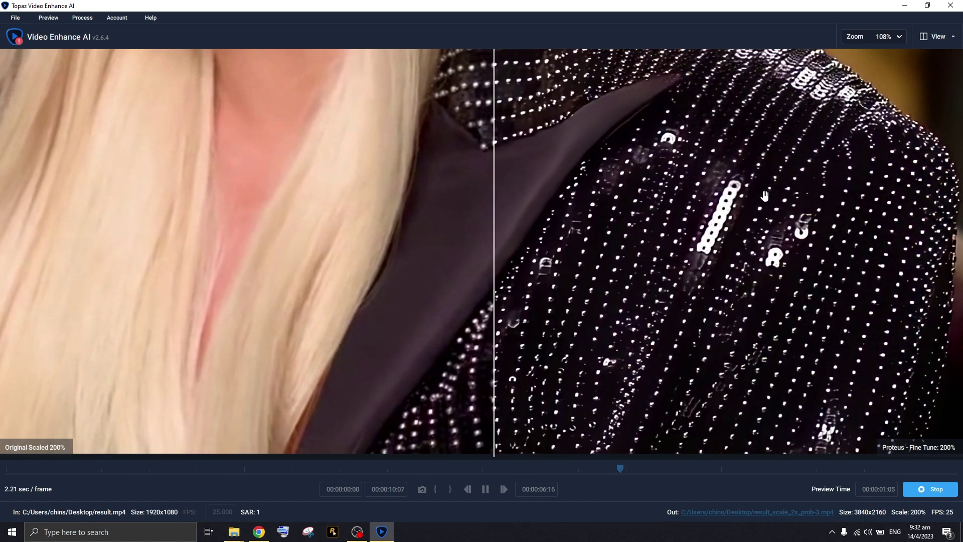
scroll(690, 226, down, 5)
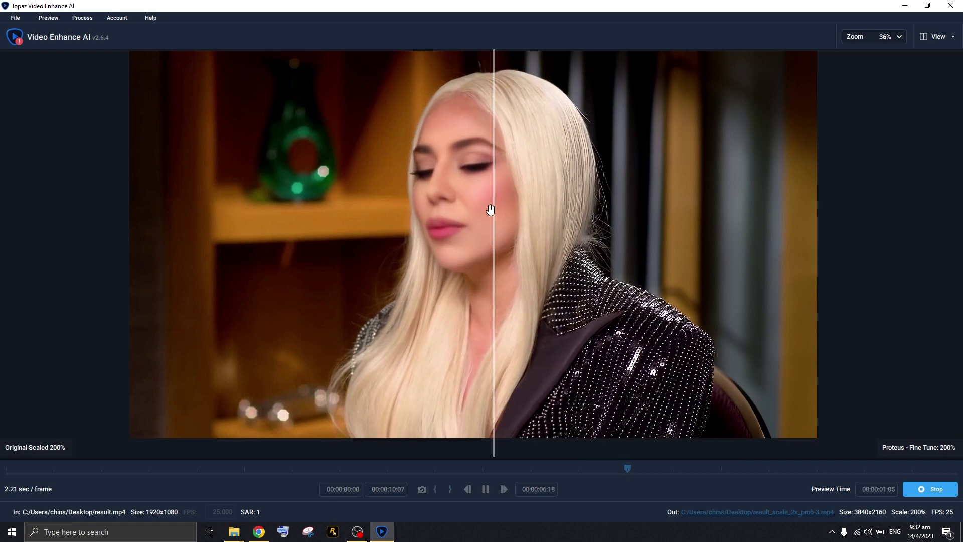
Compare the woman's face and hair close up between the original and enhanced versions across the split line.
drag(490, 209, 558, 201)
scroll(497, 151, up, 2)
drag(497, 155, 501, 253)
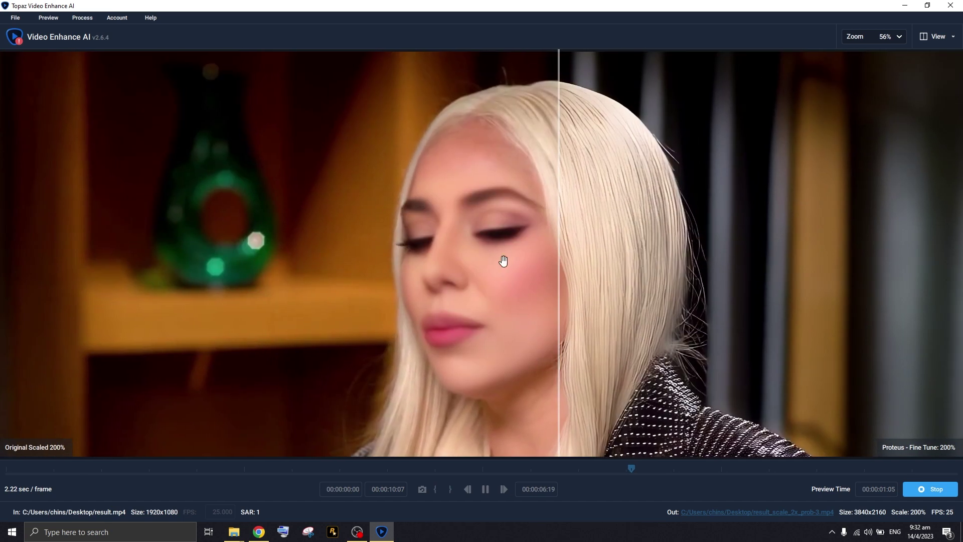
scroll(499, 247, up, 1)
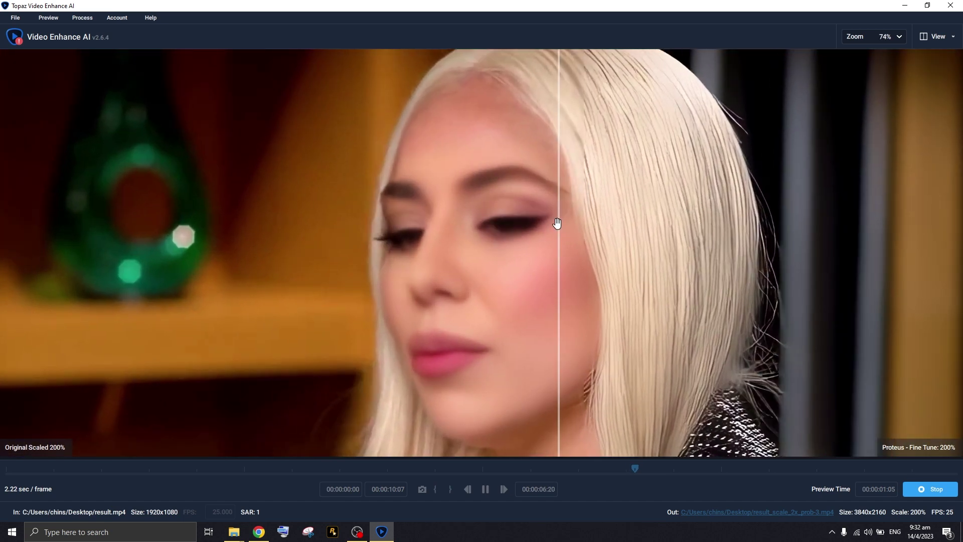
drag(557, 223, 602, 226)
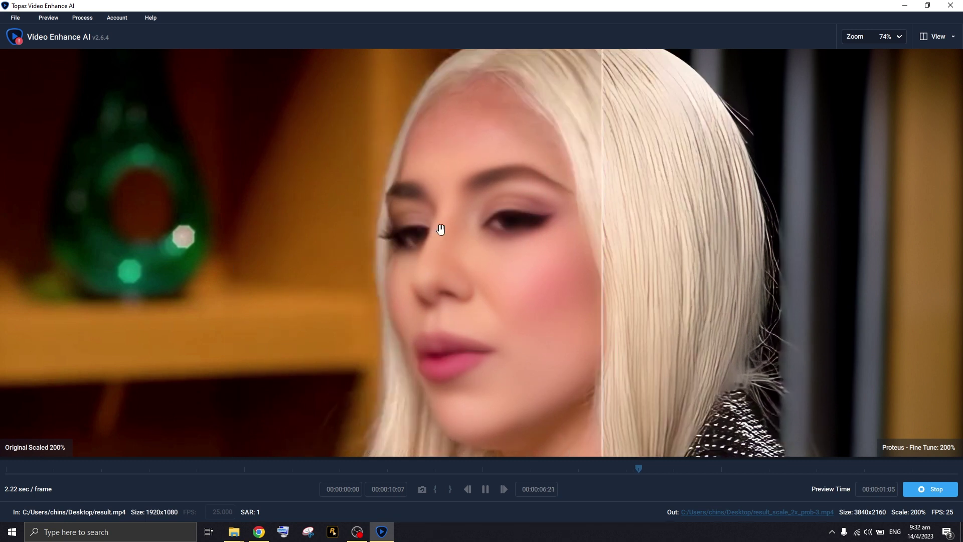
drag(441, 229, 217, 281)
scroll(425, 251, up, 2)
drag(488, 261, 420, 202)
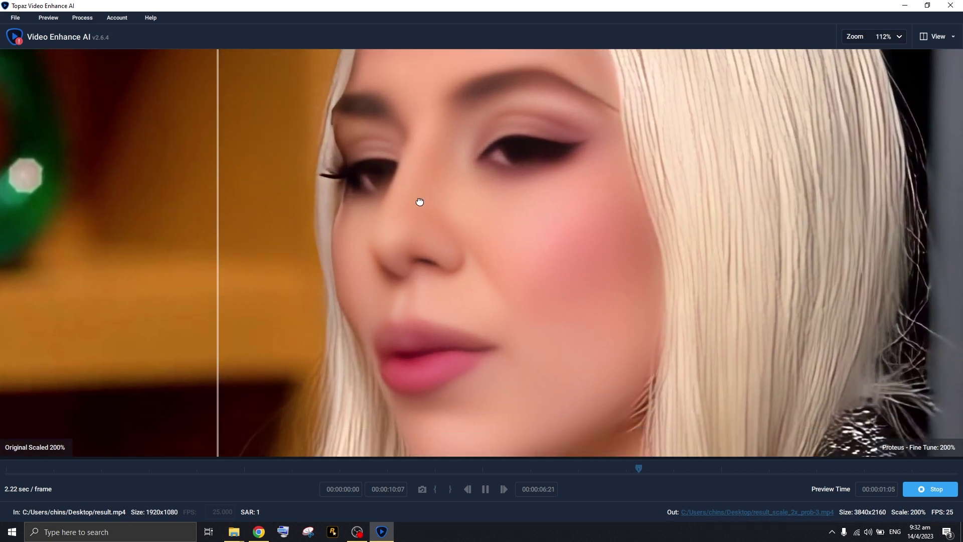
drag(215, 186, 146, 175)
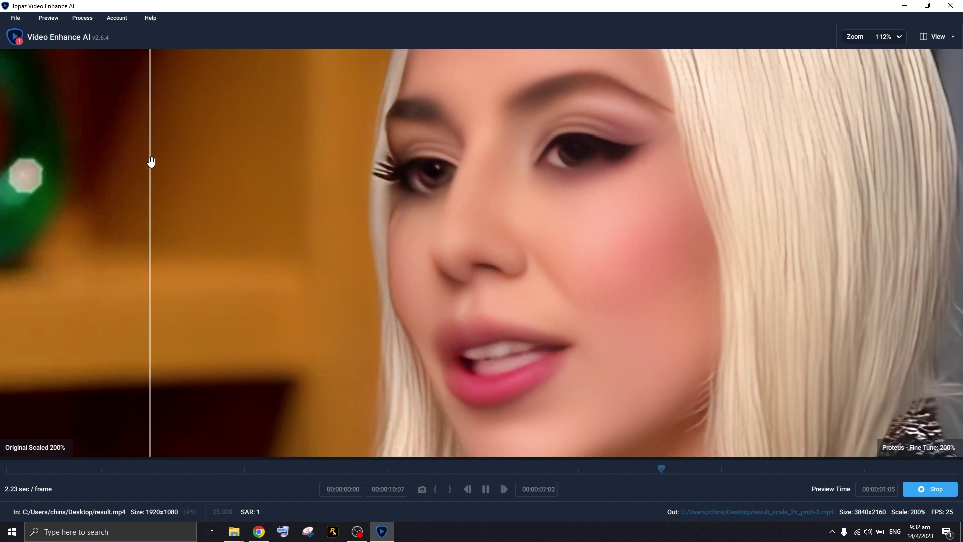
mouse_move(149, 157)
mouse_down()
mouse_move(746, 155)
mouse_move(136, 146)
mouse_move(702, 155)
mouse_move(151, 150)
mouse_up()
Examine the enhanced eyes, eyelashes and eyebrows at high magnification and view the whole enhanced frame.
scroll(524, 200, down, 5)
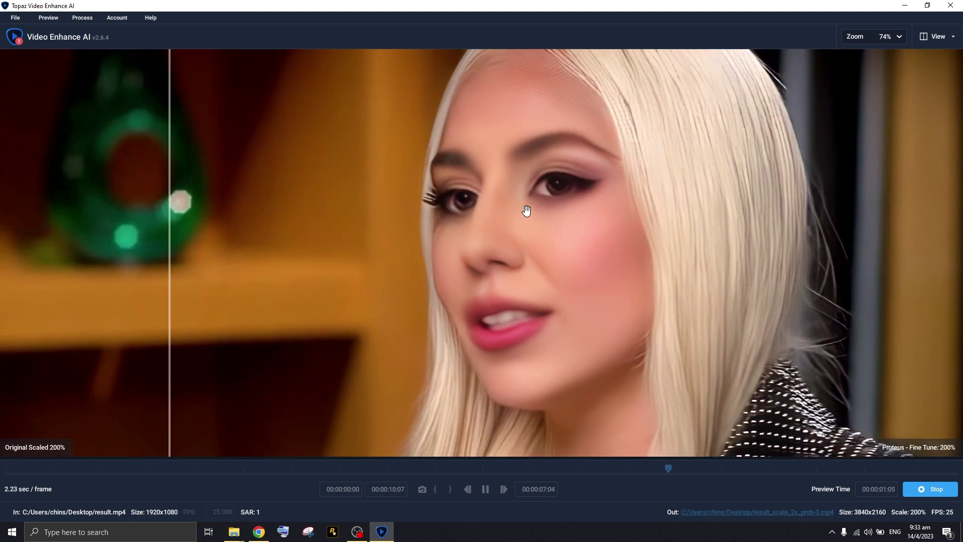
scroll(523, 193, up, 1)
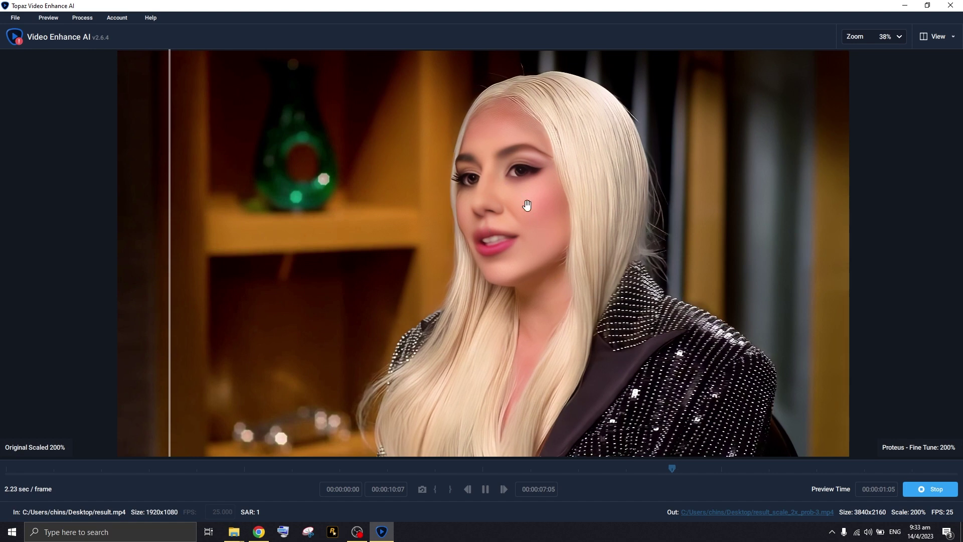
scroll(527, 205, up, 7)
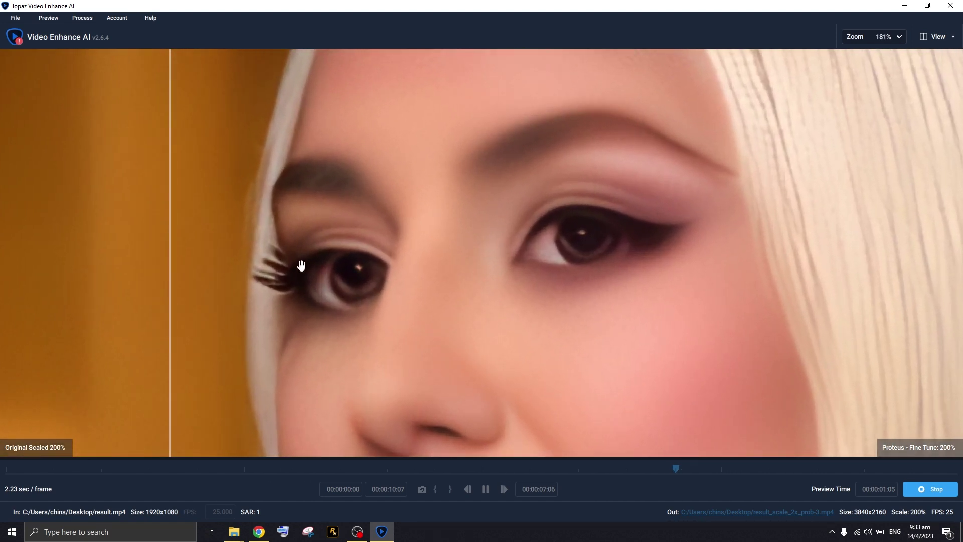
scroll(447, 129, up, 1)
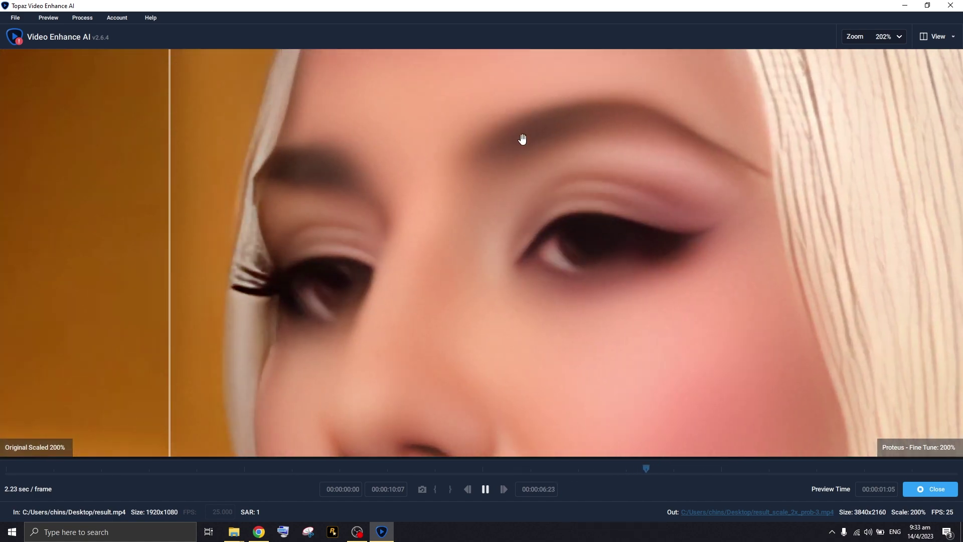
scroll(523, 139, down, 7)
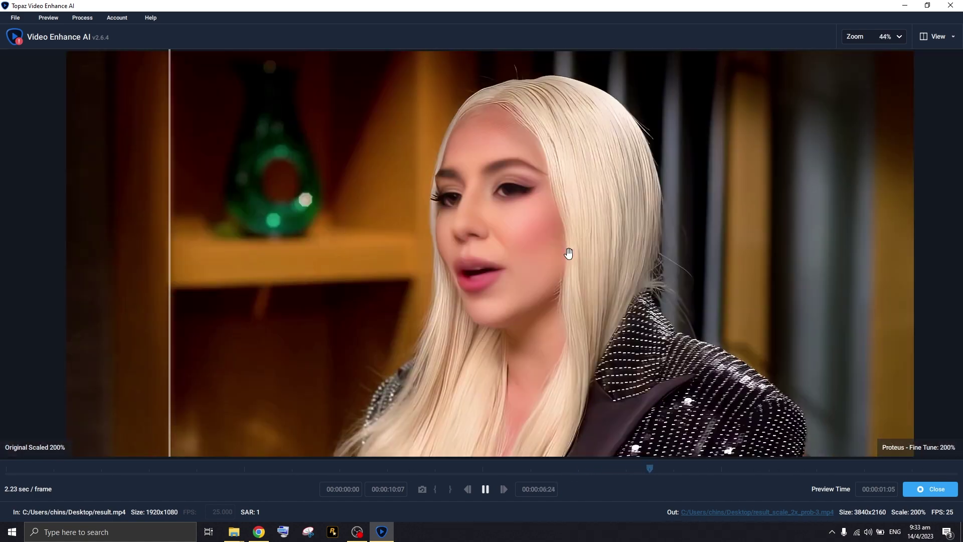
Close the current preview and render a new one from 00:00:06:02 with Dehalo set to 70.
scroll(576, 265, down, 1)
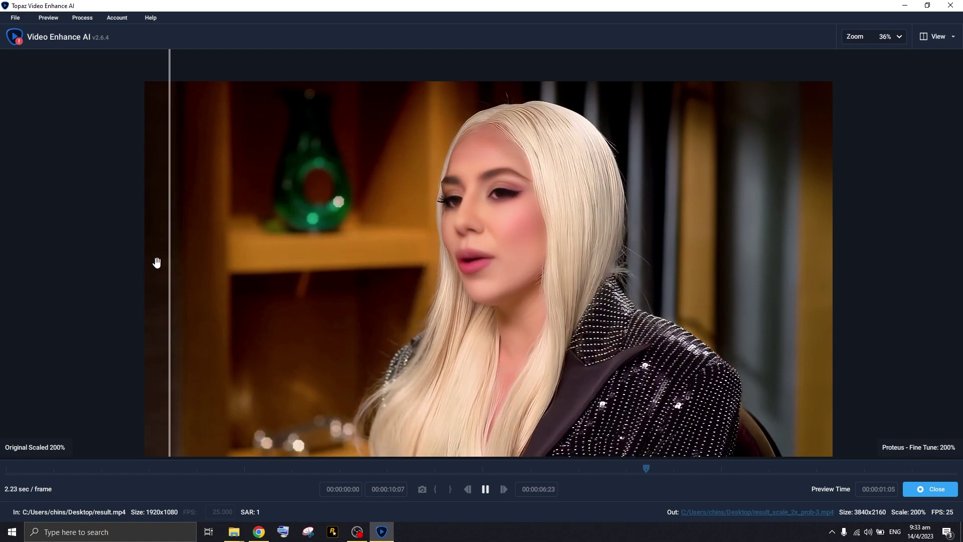
drag(167, 242, 130, 281)
click(936, 489)
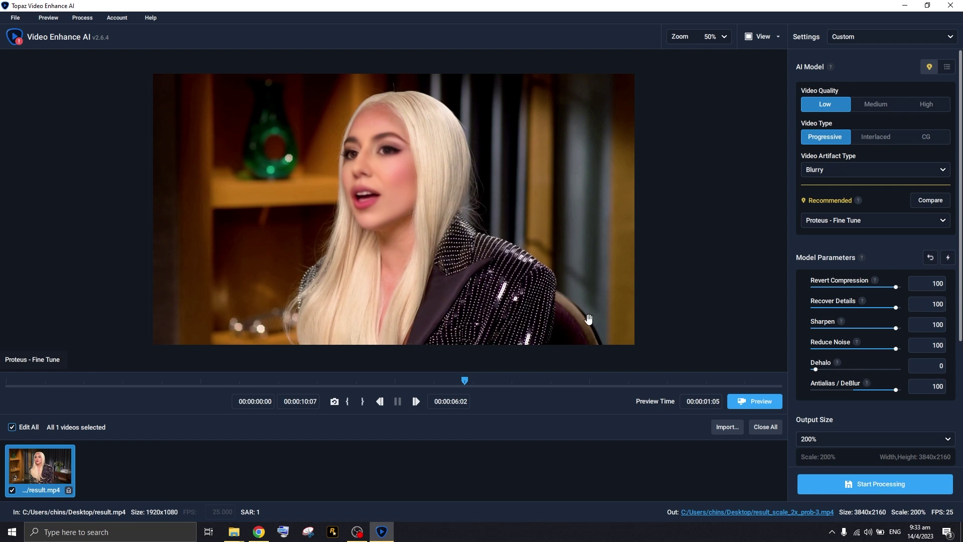
drag(840, 370, 867, 375)
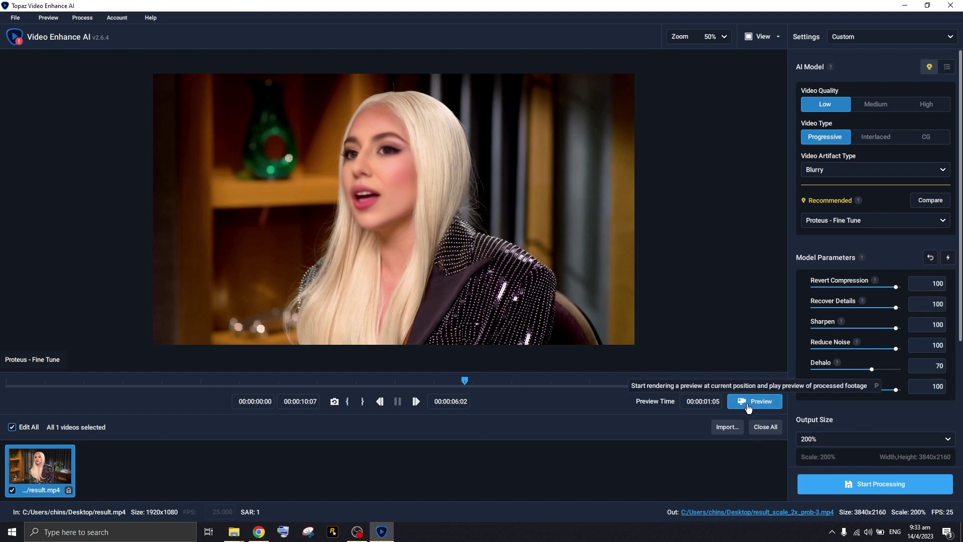
click(747, 403)
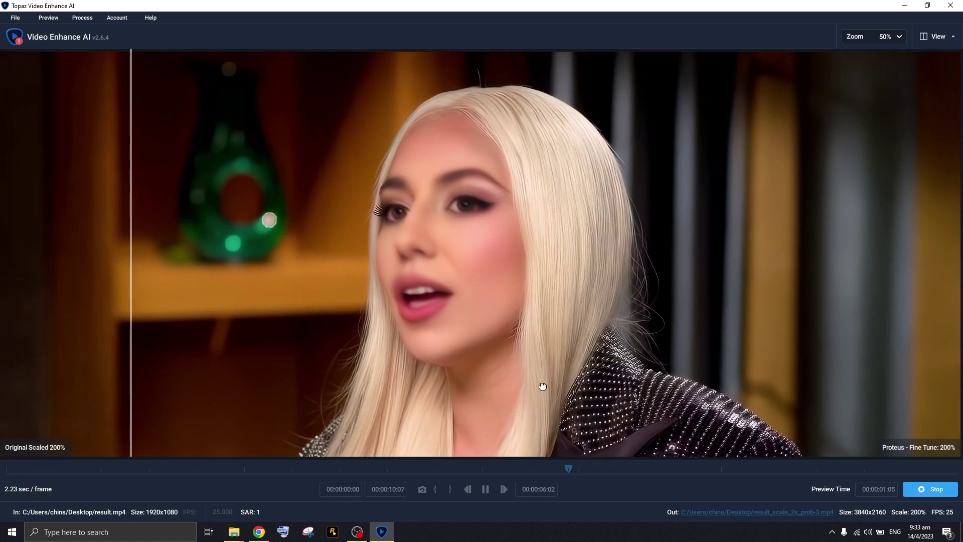
Compare the original and enhanced face and hair close up across the split line, and view the whole frame.
scroll(566, 242, up, 3)
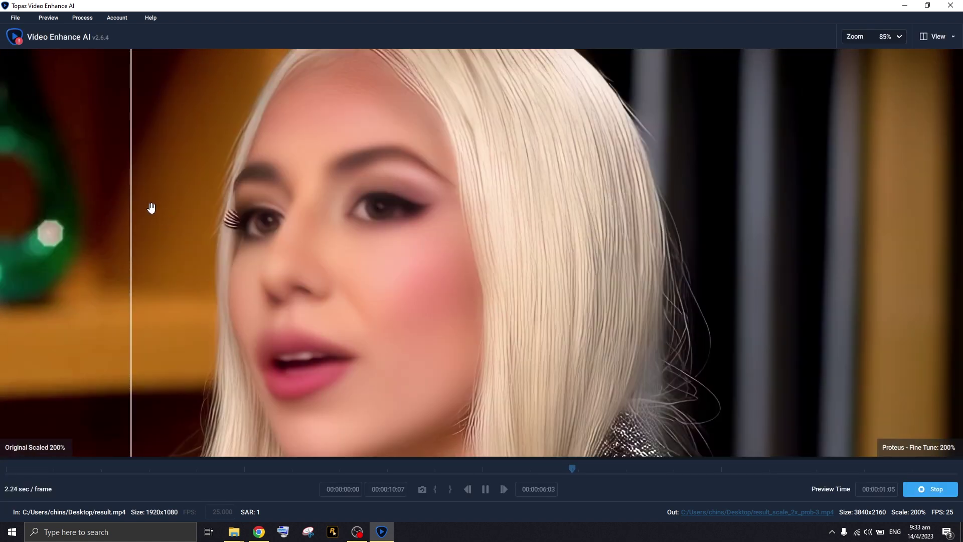
drag(131, 198, 202, 210)
drag(372, 223, 557, 261)
drag(473, 258, 120, 250)
scroll(219, 243, up, 1)
scroll(219, 243, down, 5)
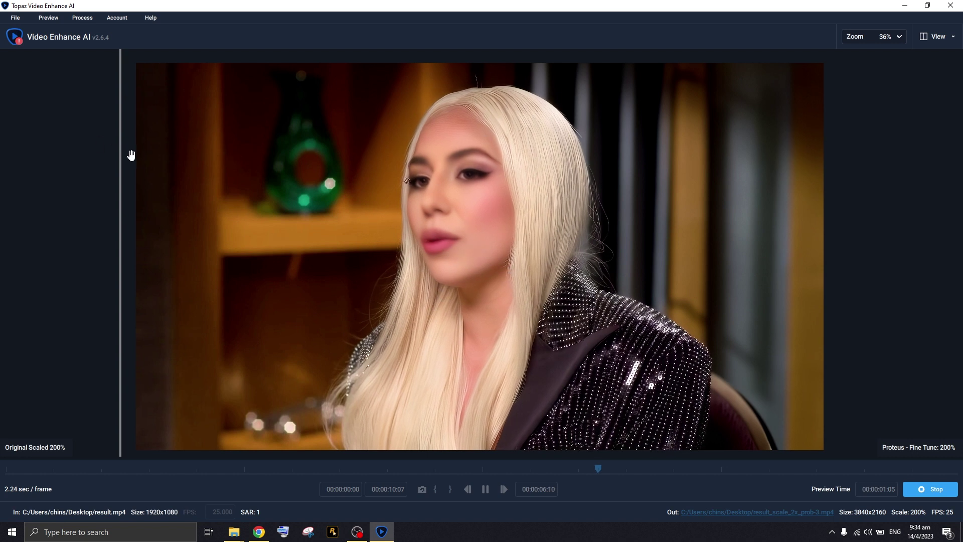
drag(120, 155, 296, 165)
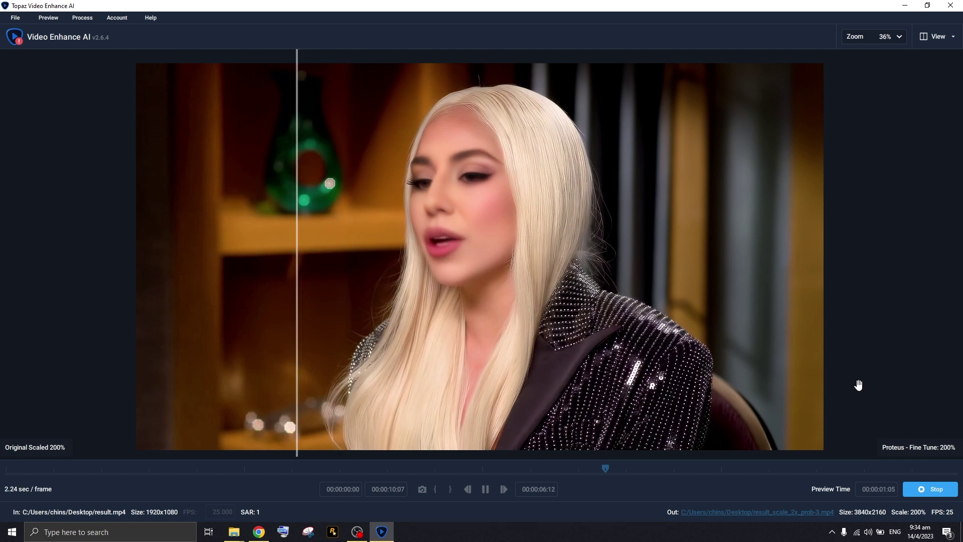
Stop and close the preview, and render another one from 00:00:09:22.
click(918, 490)
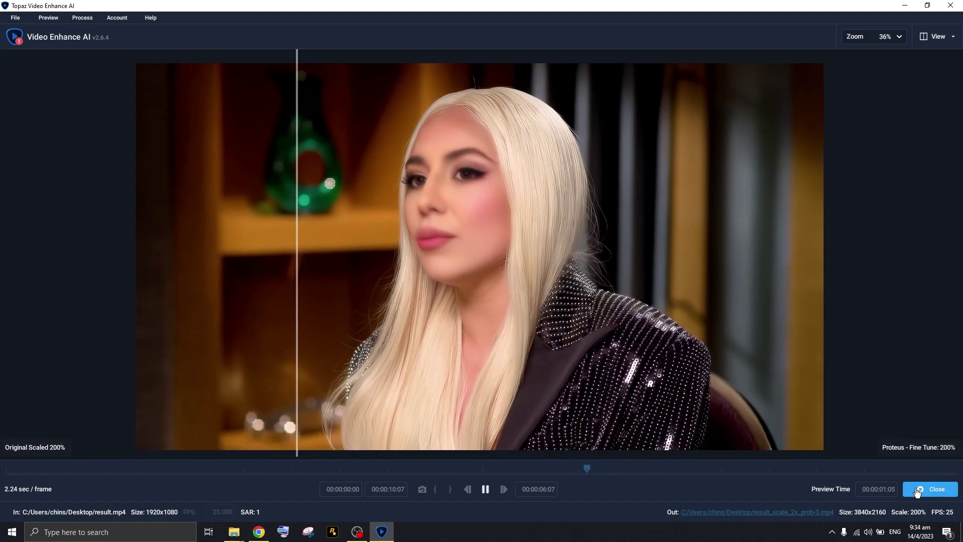
click(930, 489)
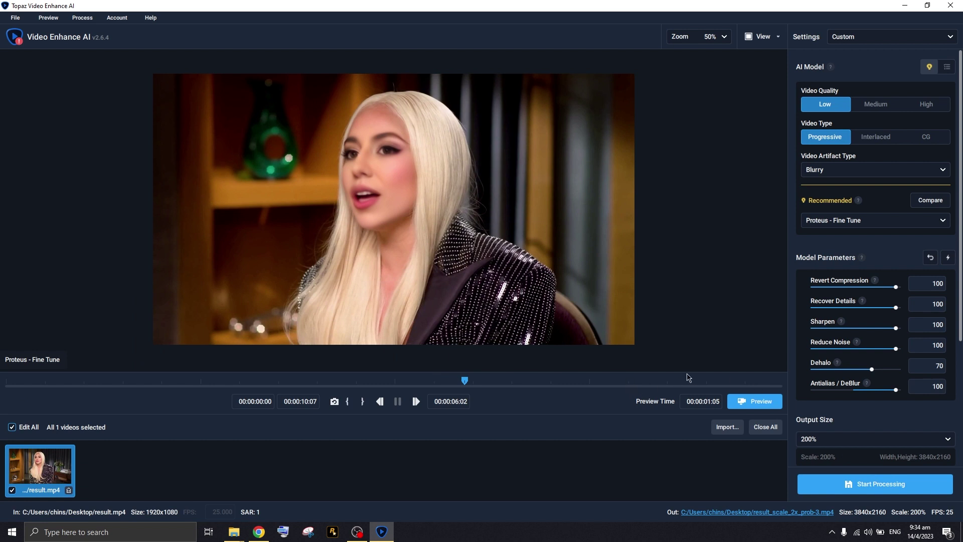
click(747, 385)
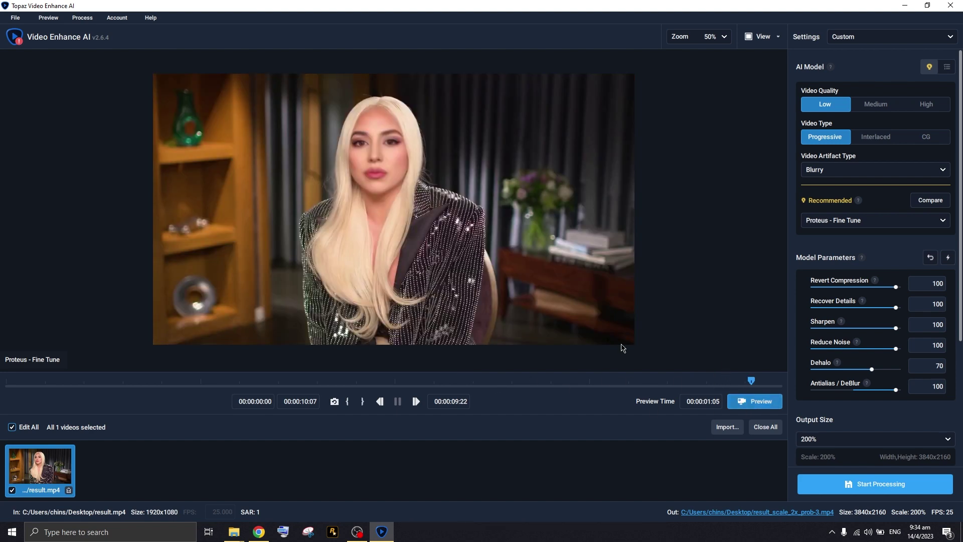
click(752, 401)
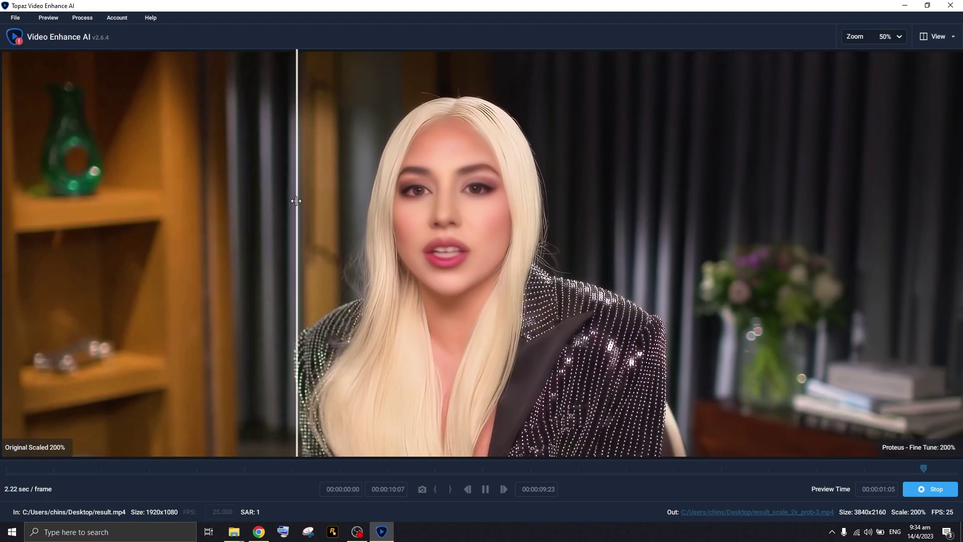
Examine the enhanced face, hair and jacket at several magnifications in the 00:00:09:22 preview, and close the preview.
drag(590, 243, 25, 250)
scroll(421, 177, up, 3)
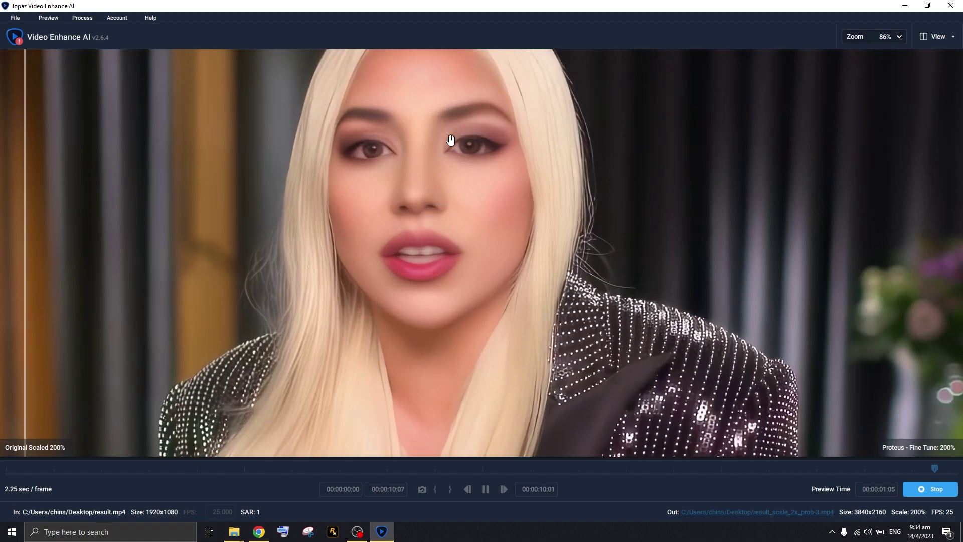
scroll(431, 175, down, 3)
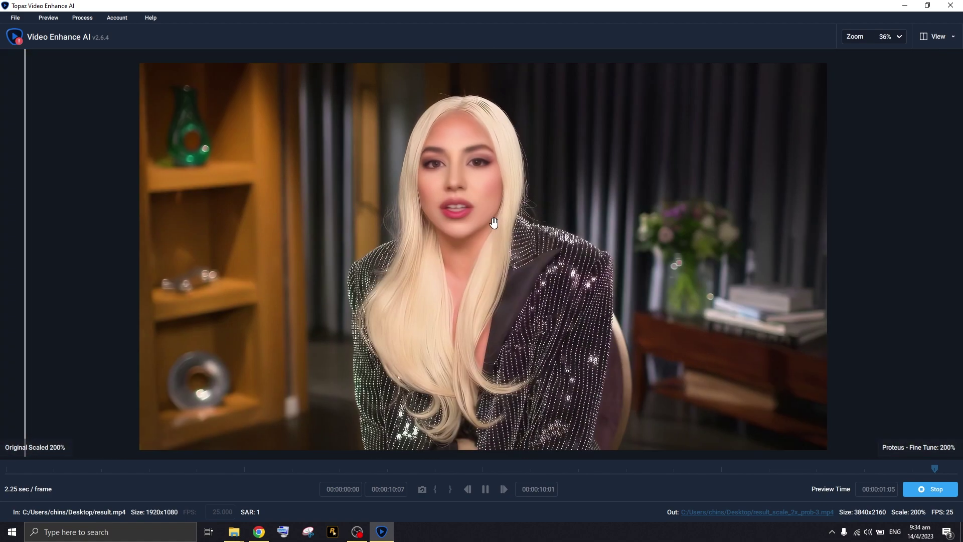
scroll(447, 172, up, 6)
scroll(507, 273, down, 3)
scroll(493, 266, up, 1)
scroll(494, 258, down, 5)
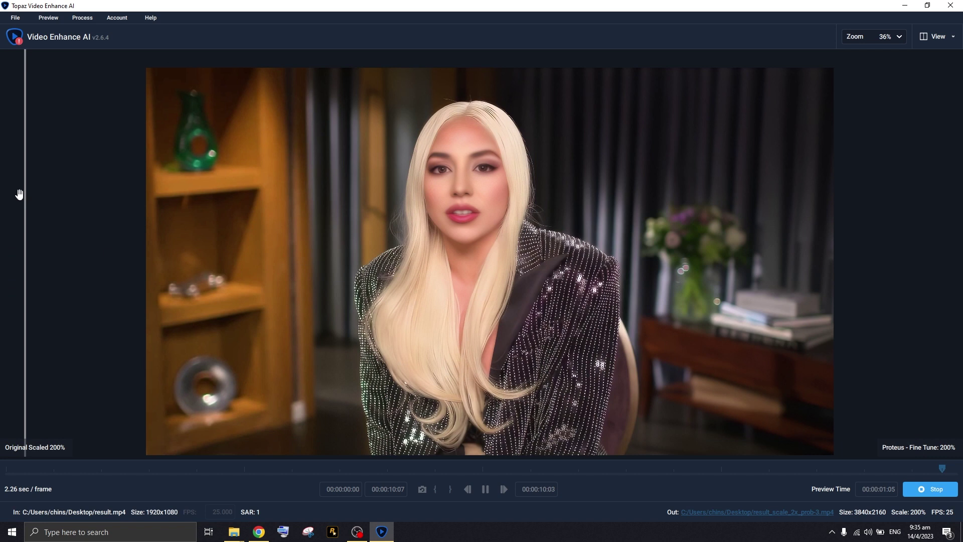
drag(19, 194, 45, 225)
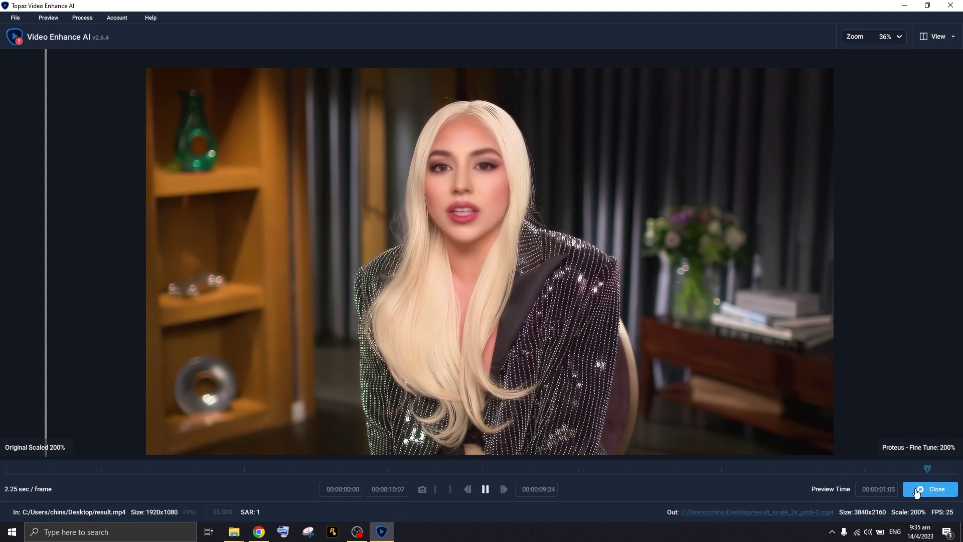
click(915, 489)
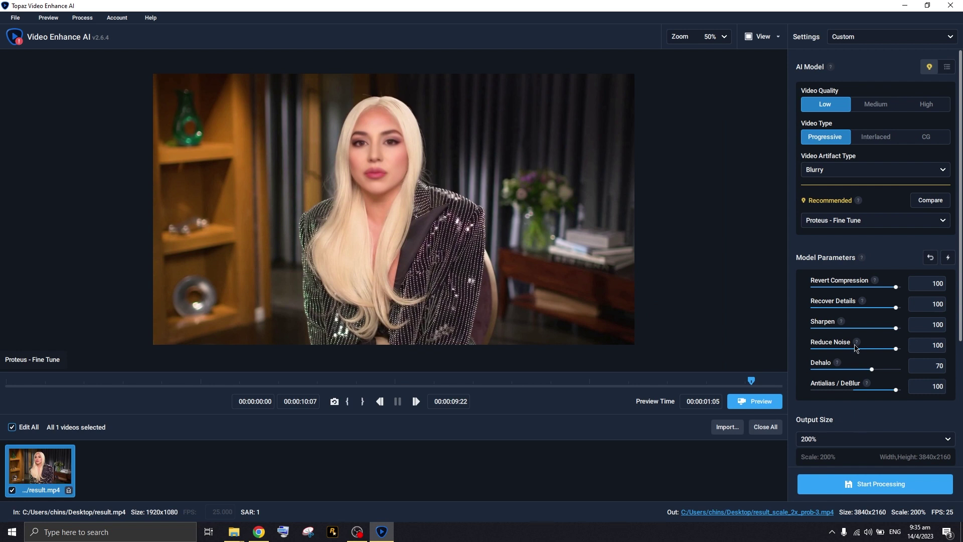
Switch to Compare View and examine the original and the three AI model versions close up.
click(763, 38)
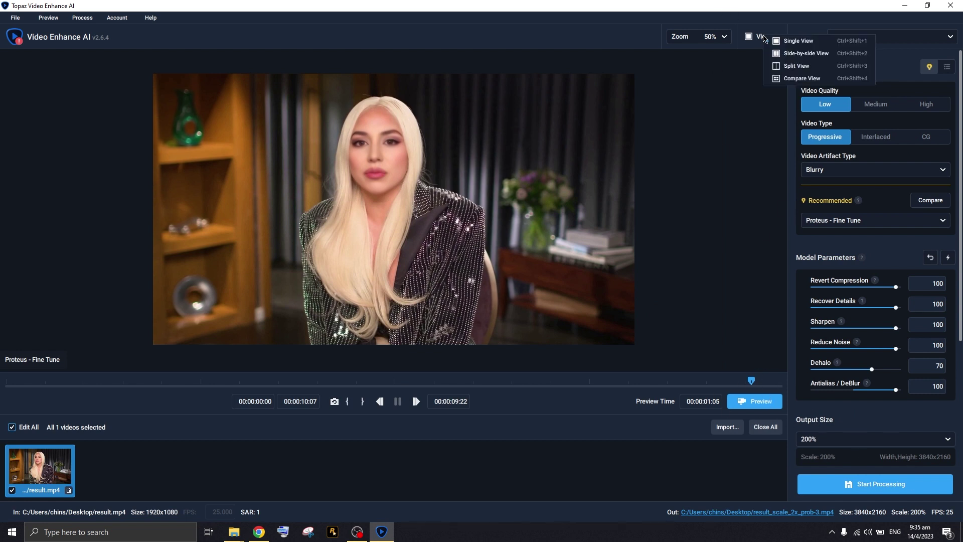
click(803, 79)
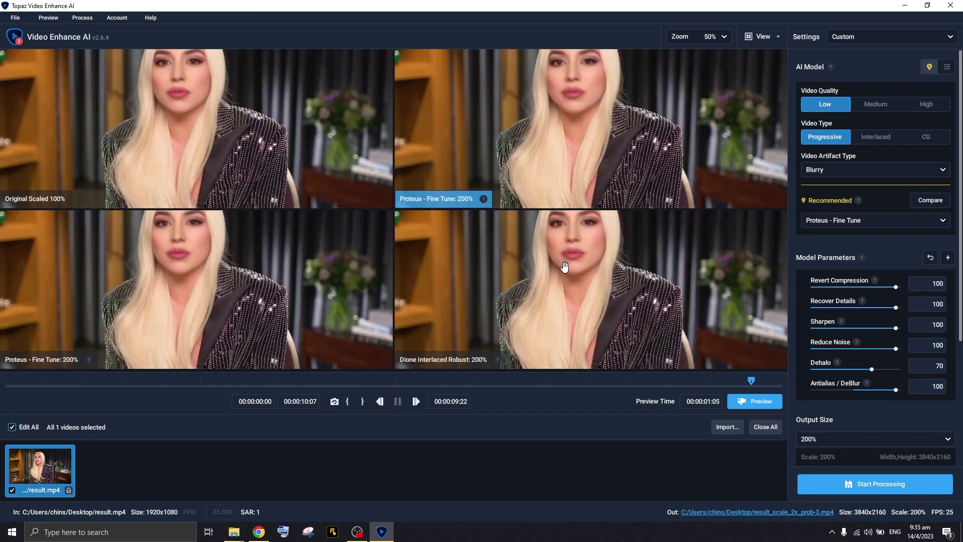
scroll(107, 318, up, 3)
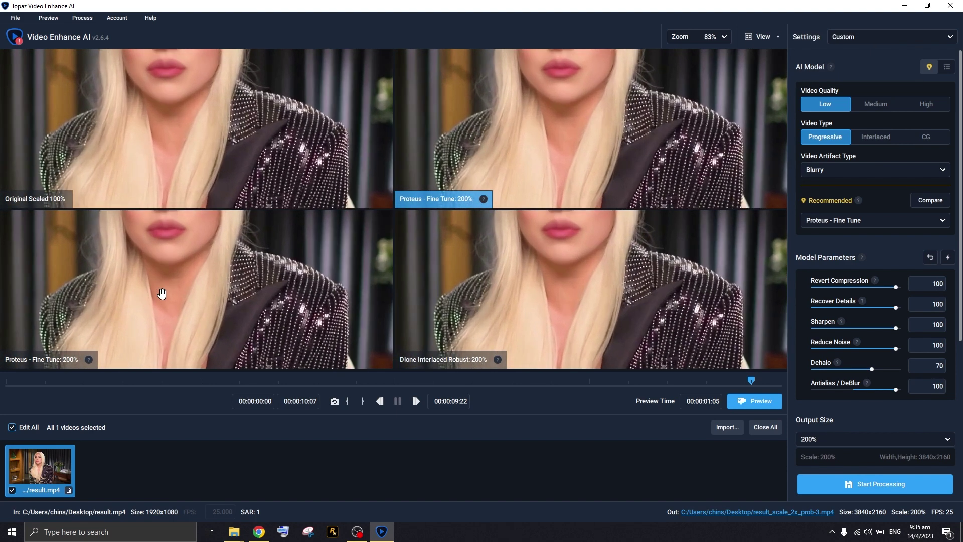
Try Single View, and compare the original with the Proteus - Fine Tune version close up in Side-by-side View.
click(767, 37)
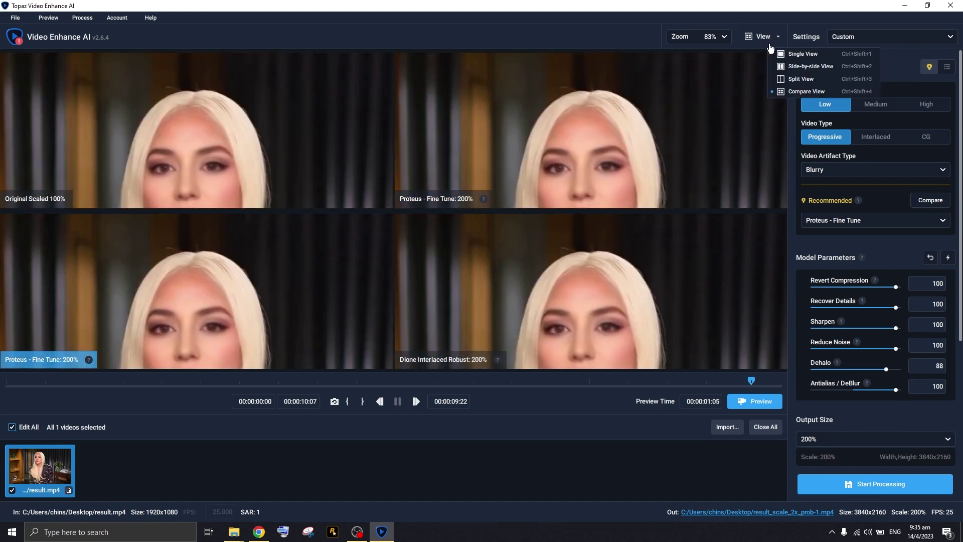
click(792, 53)
click(767, 37)
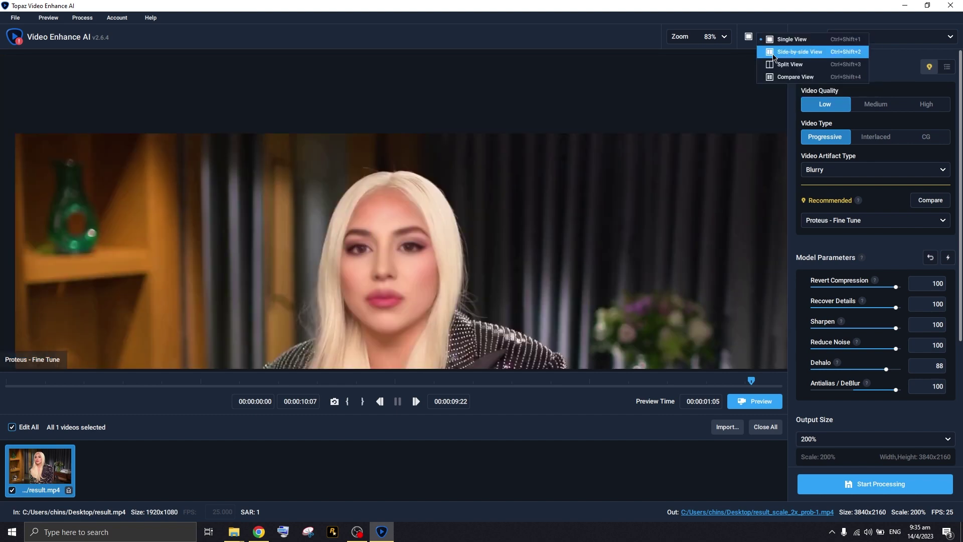
click(775, 56)
click(772, 41)
click(797, 61)
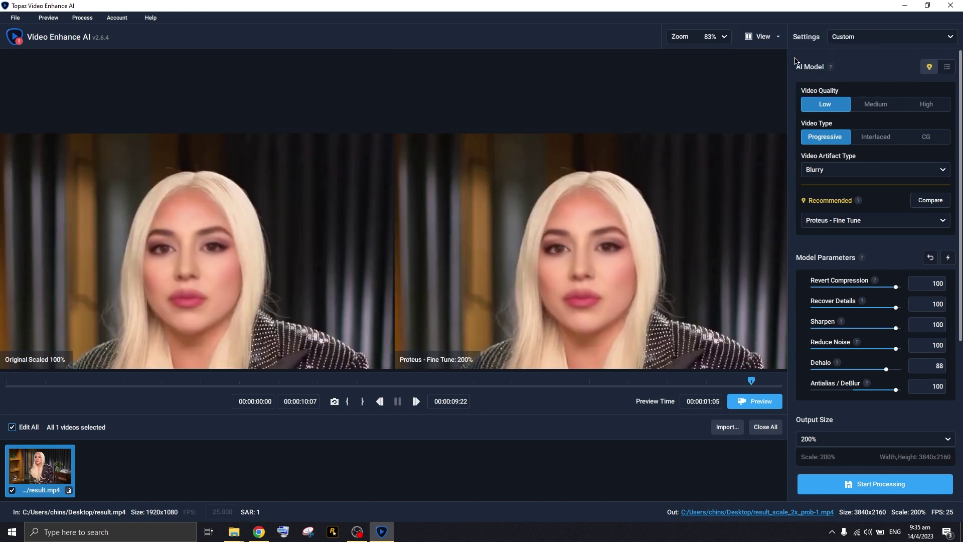
scroll(563, 258, up, 5)
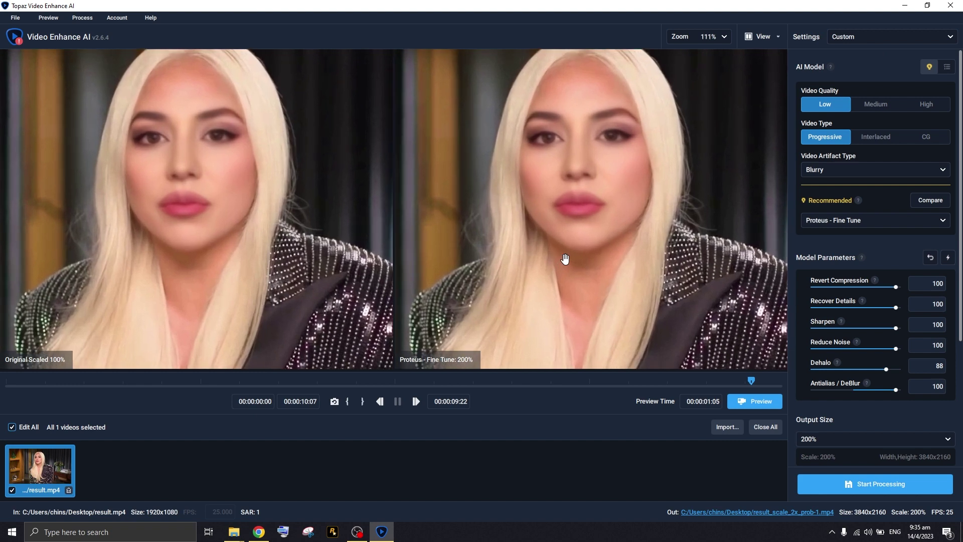
scroll(659, 286, down, 4)
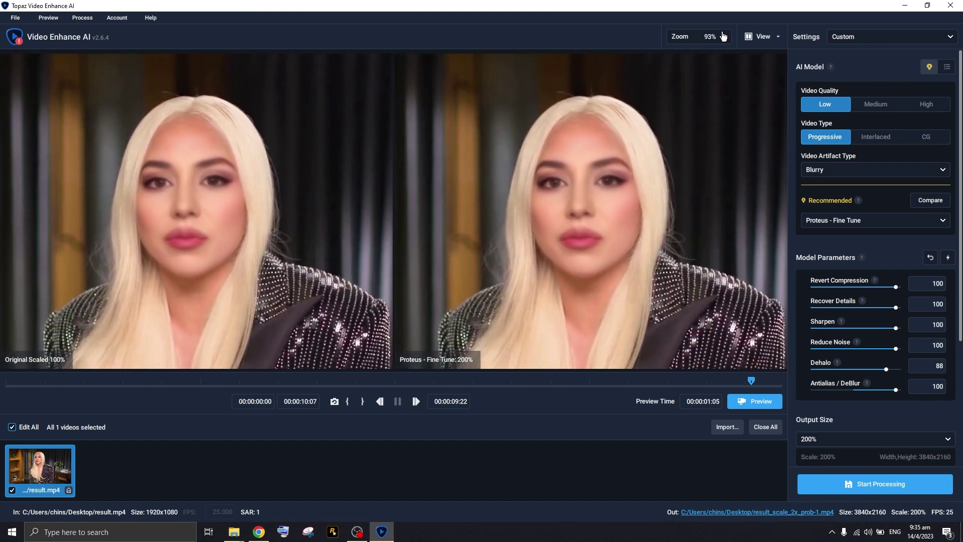
Return to Single View and start processing result.mp4 at 200% with Proteus - Fine Tune.
click(762, 36)
click(803, 46)
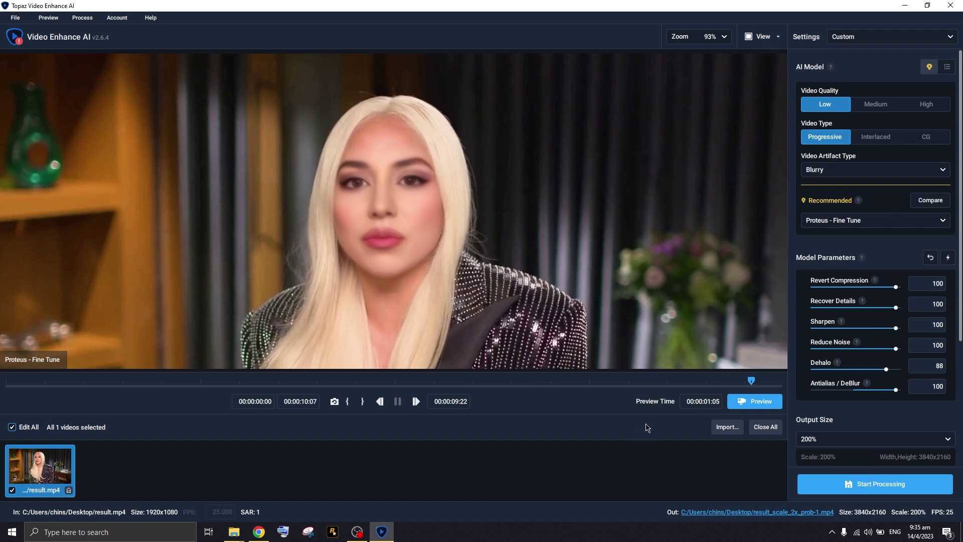
click(832, 484)
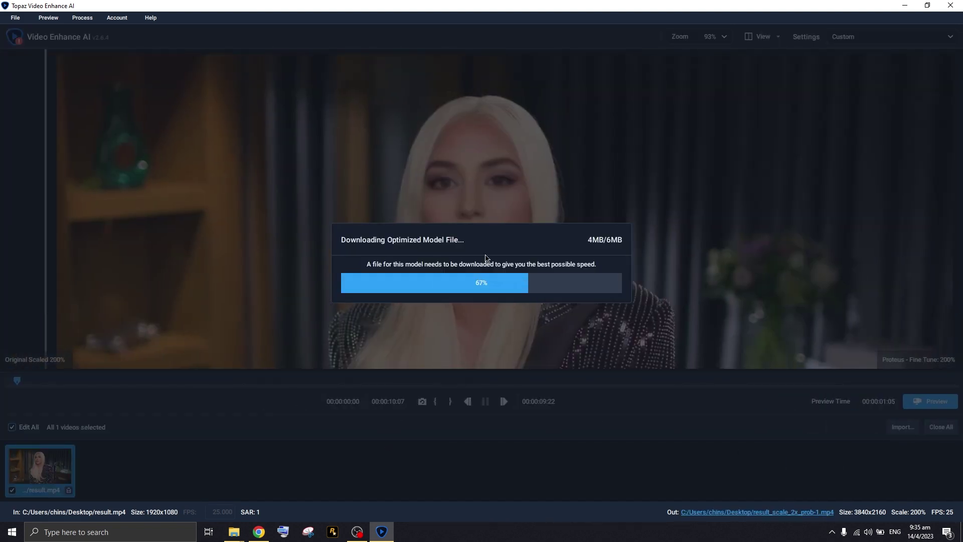
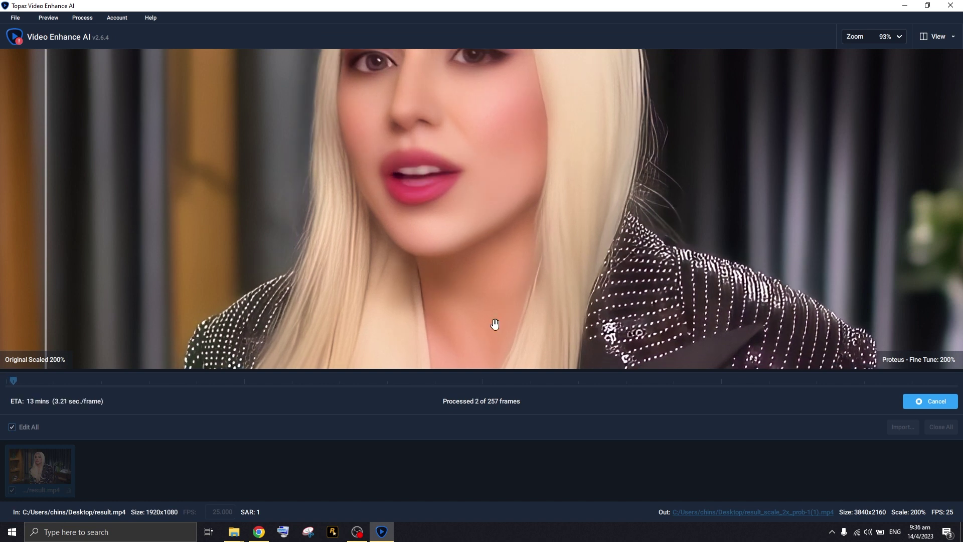
Compare the original and enhanced frames during processing by moving the split line across the woman and her jacket.
scroll(504, 200, down, 5)
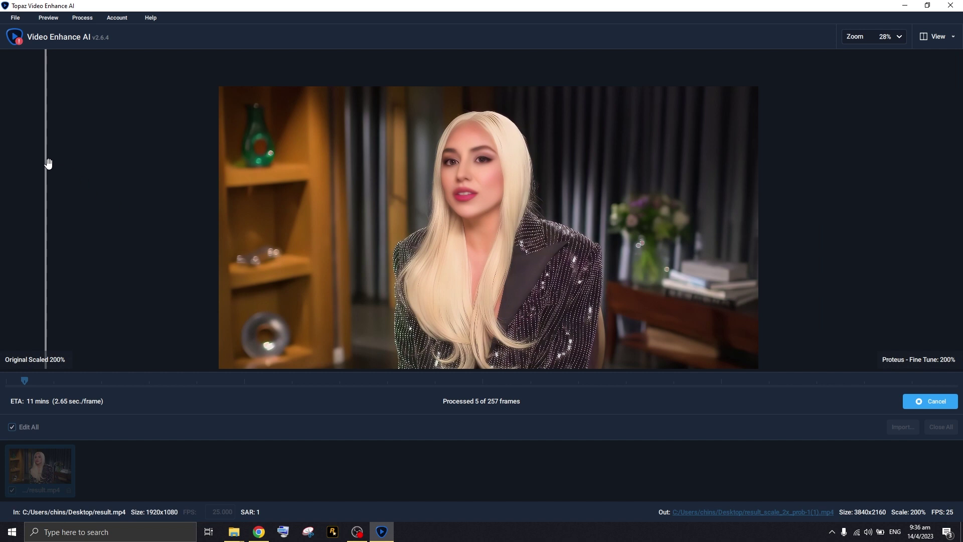
drag(45, 161, 844, 261)
scroll(529, 226, up, 3)
scroll(528, 226, up, 1)
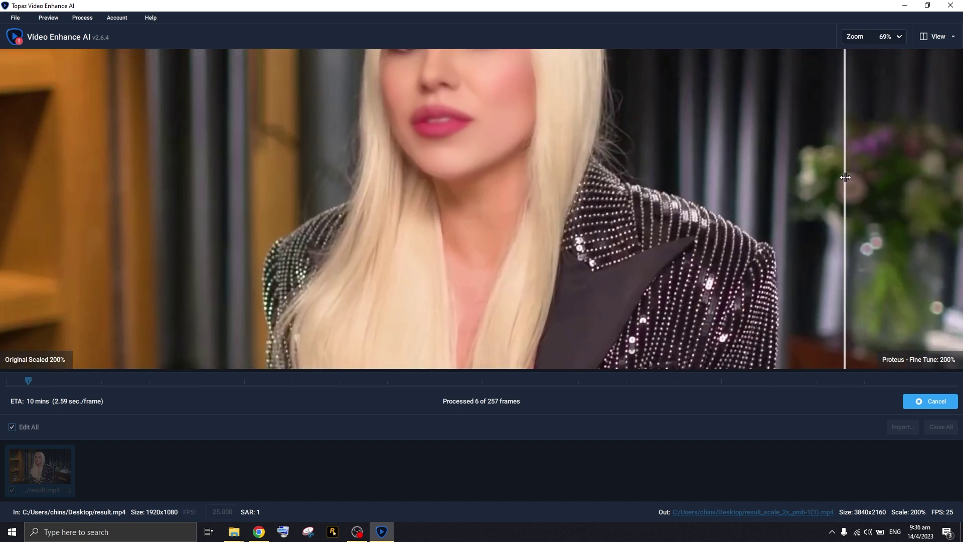
scroll(339, 236, down, 4)
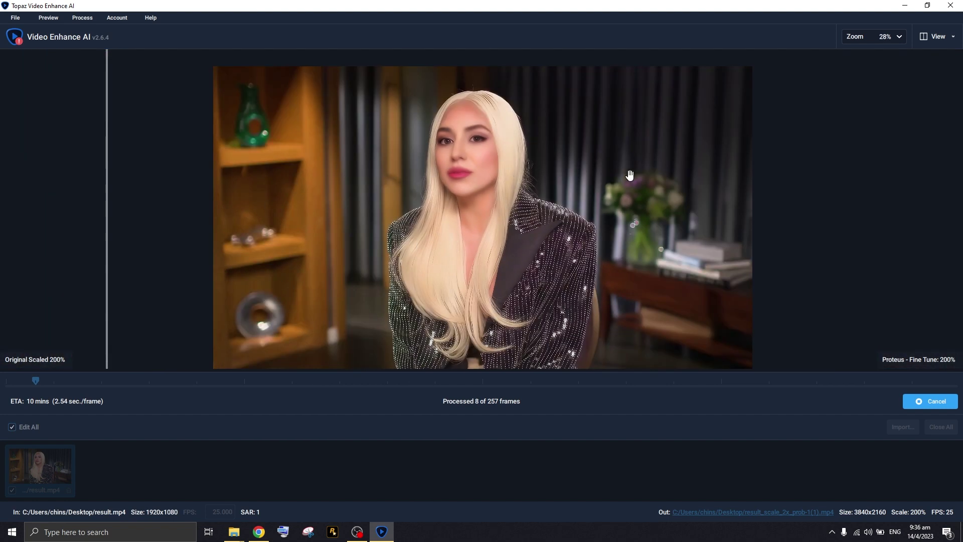
Examine the enhanced eyes, lips and hair close up while processing runs, and check the whole frame in between.
scroll(651, 128, up, 3)
scroll(567, 307, up, 2)
drag(552, 241, 544, 144)
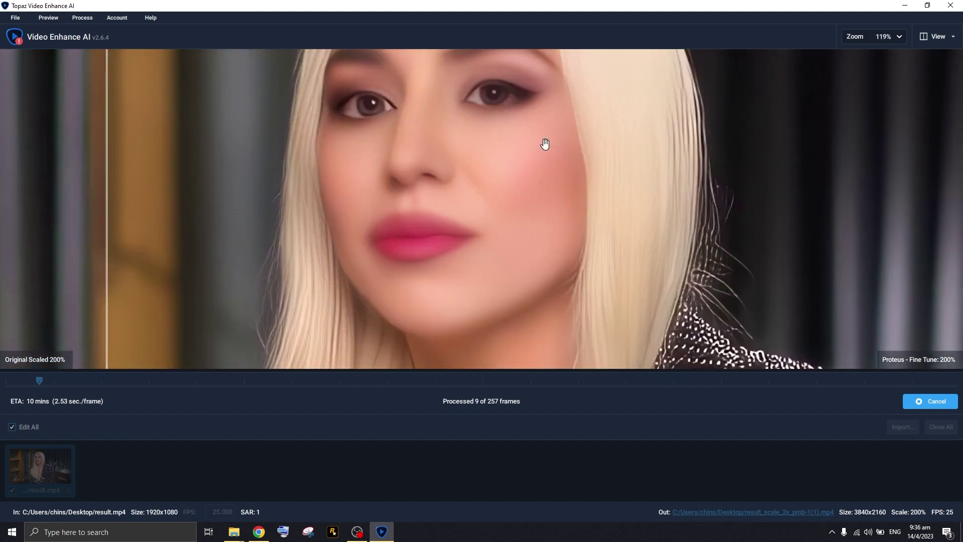
drag(409, 95, 454, 190)
scroll(424, 163, down, 5)
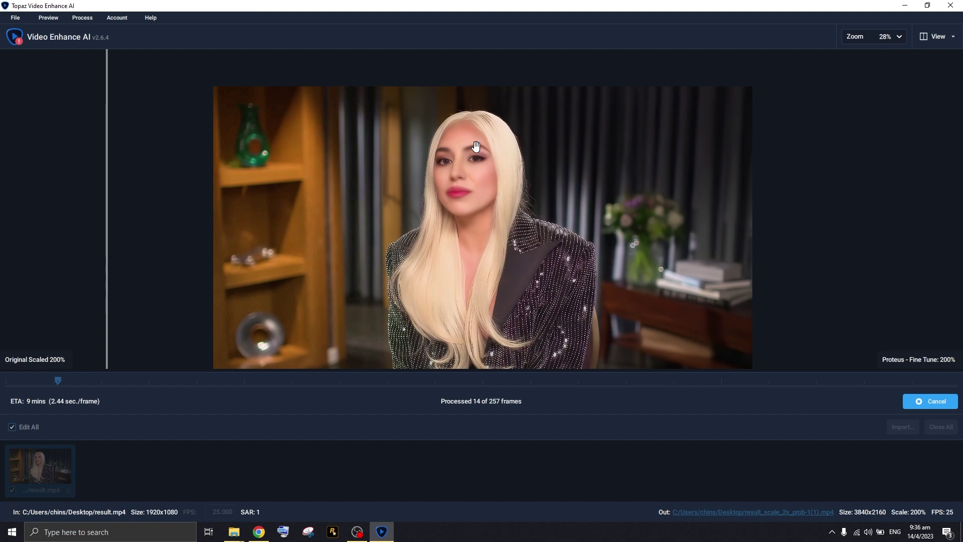
scroll(563, 150, up, 6)
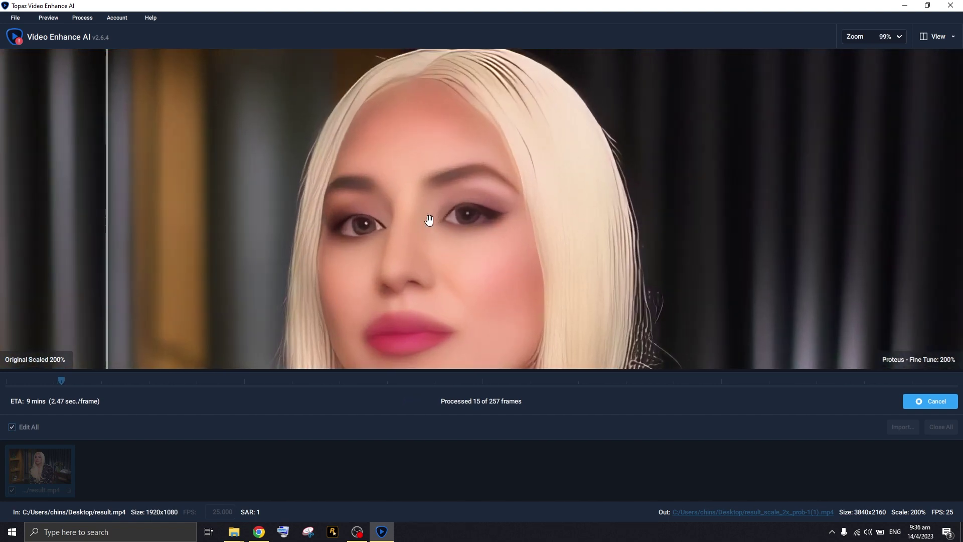
scroll(429, 220, down, 6)
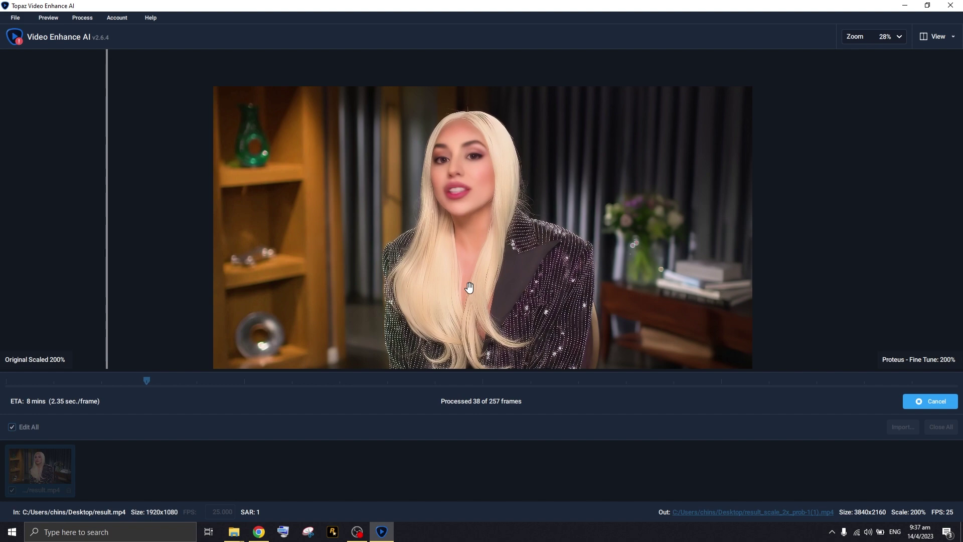
scroll(469, 287, up, 3)
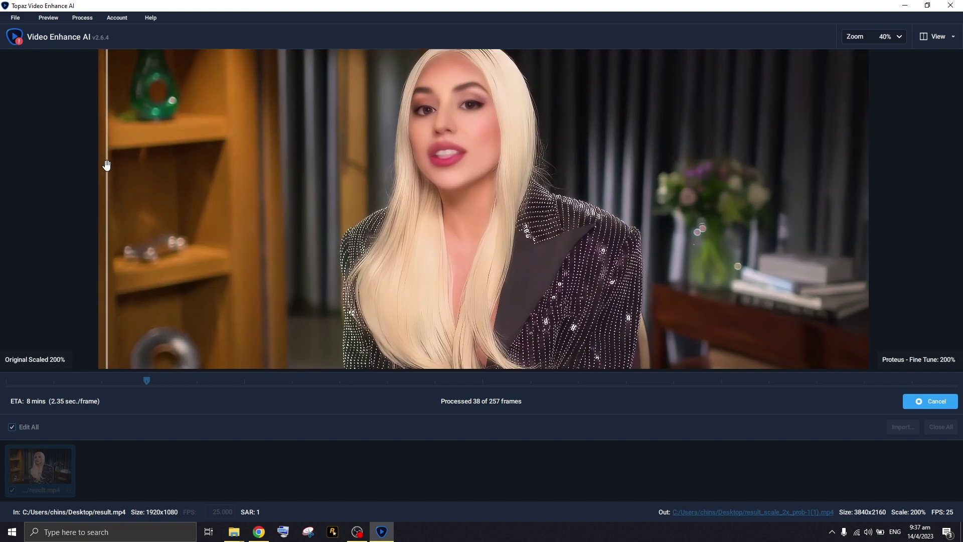
Compare the original and enhanced frames close up and at full frame with the split line until processing finishes.
scroll(106, 165, up, 2)
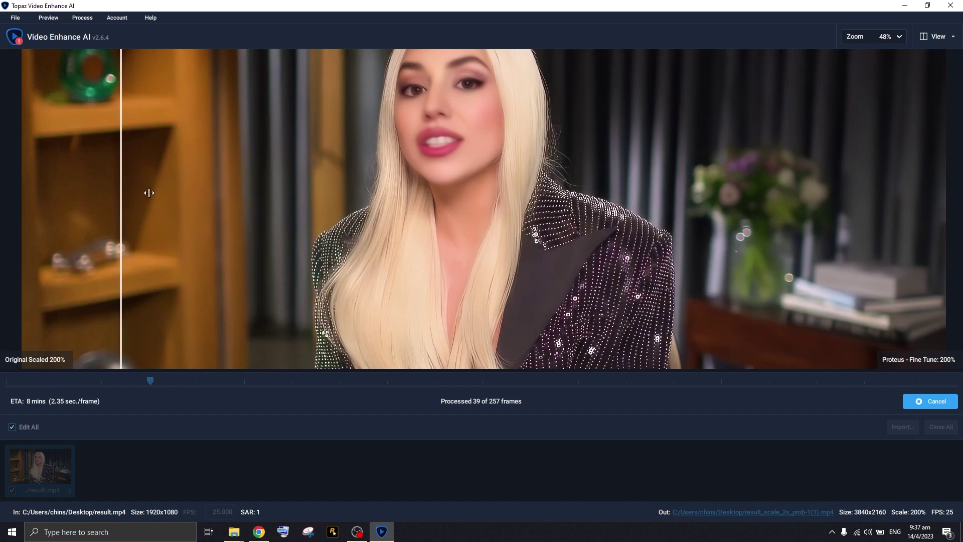
scroll(457, 208, down, 3)
scroll(441, 193, up, 8)
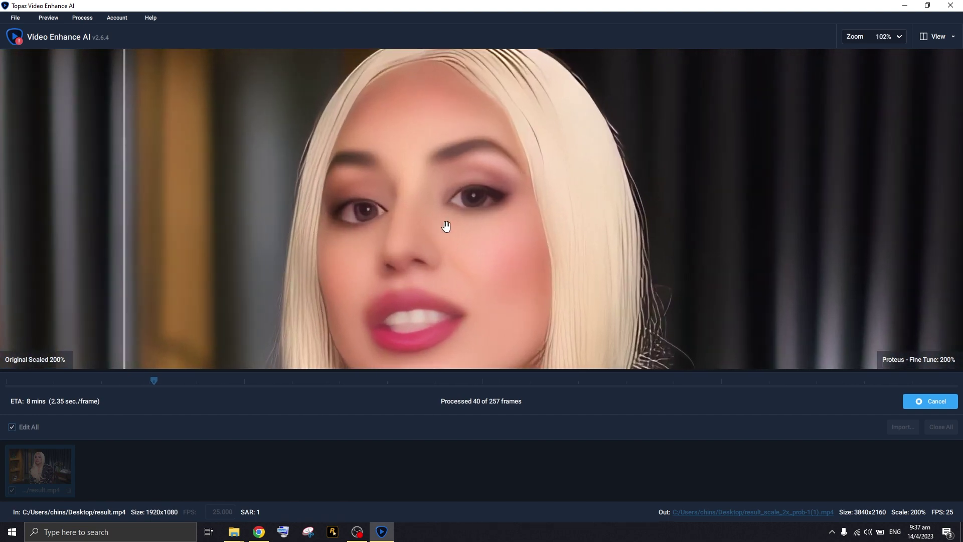
scroll(411, 236, down, 8)
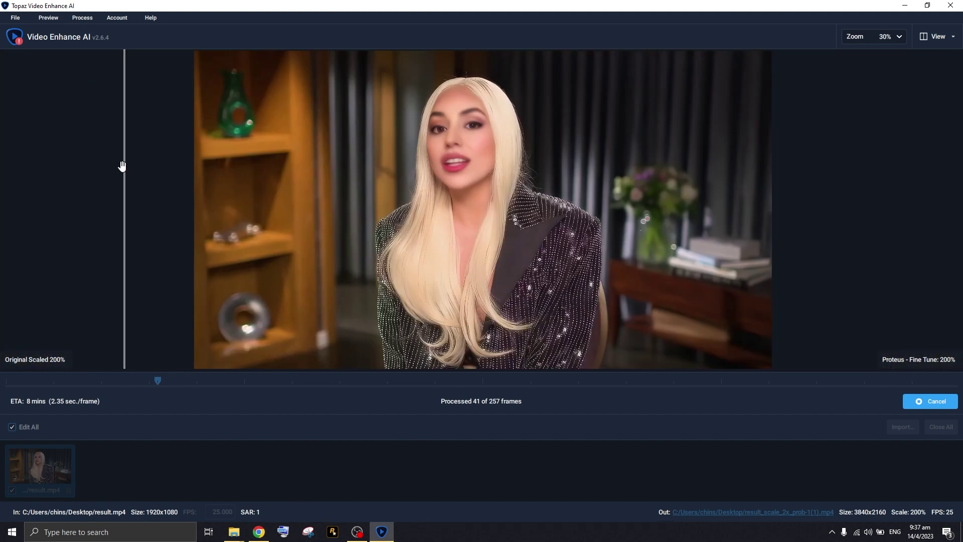
drag(124, 166, 299, 227)
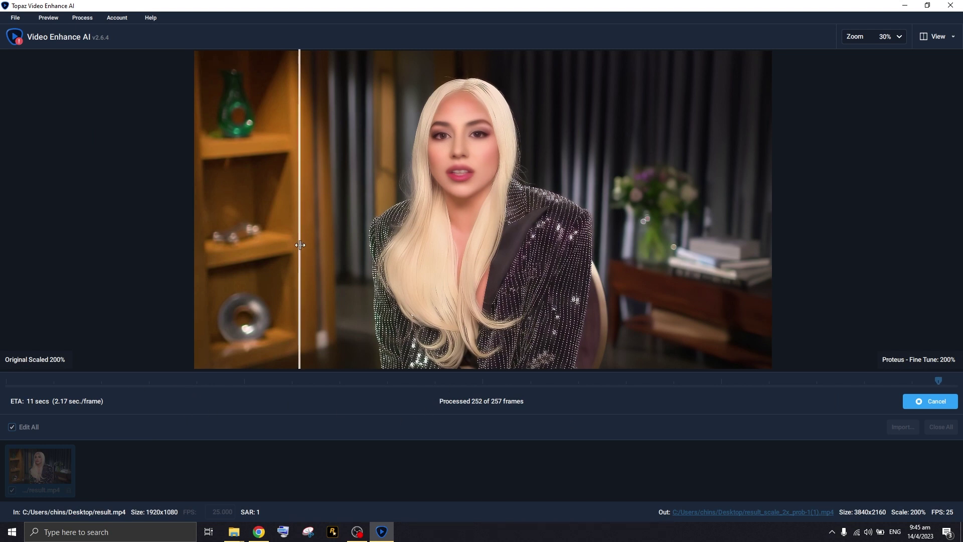
drag(300, 246, 316, 321)
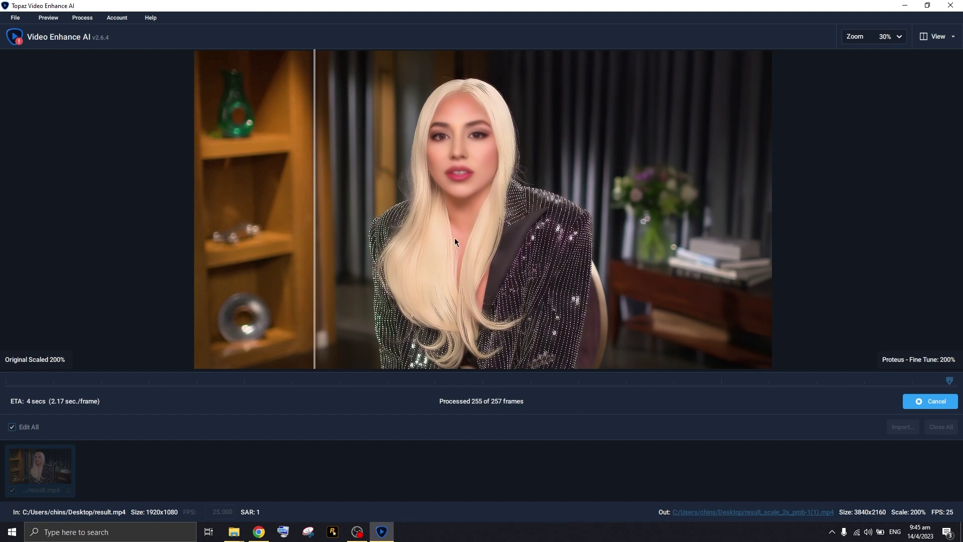
scroll(469, 178, up, 3)
scroll(469, 179, down, 1)
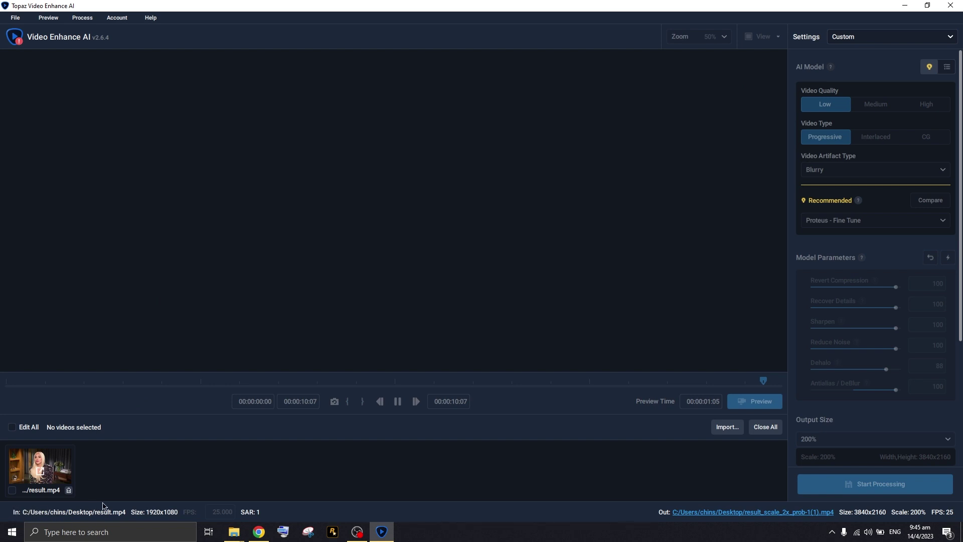
Open the upscaled video result_scale_2x_prob-1 from the desktop, mute it, pause it and scrub towards its end to check the quality.
click(905, 5)
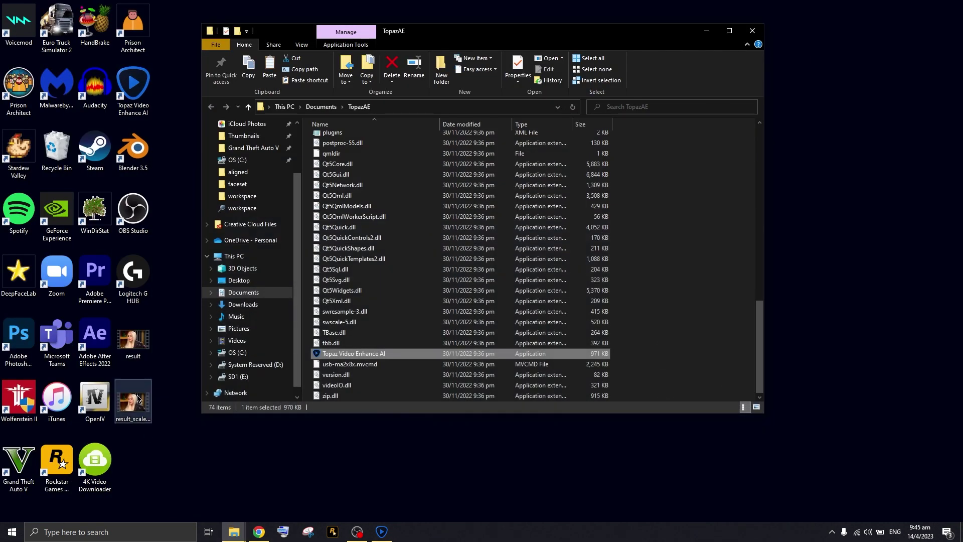
click(139, 399)
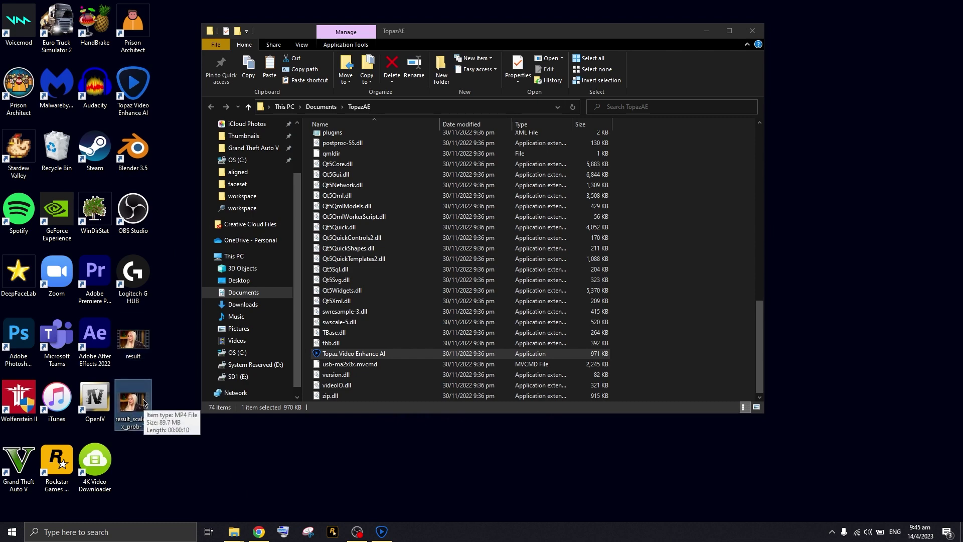
double_click(148, 415)
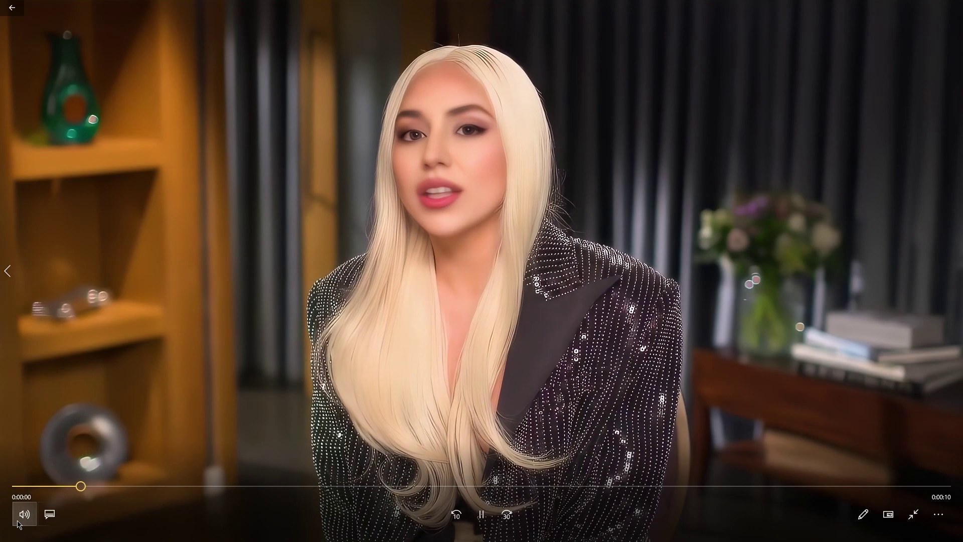
click(24, 514)
click(18, 477)
click(479, 524)
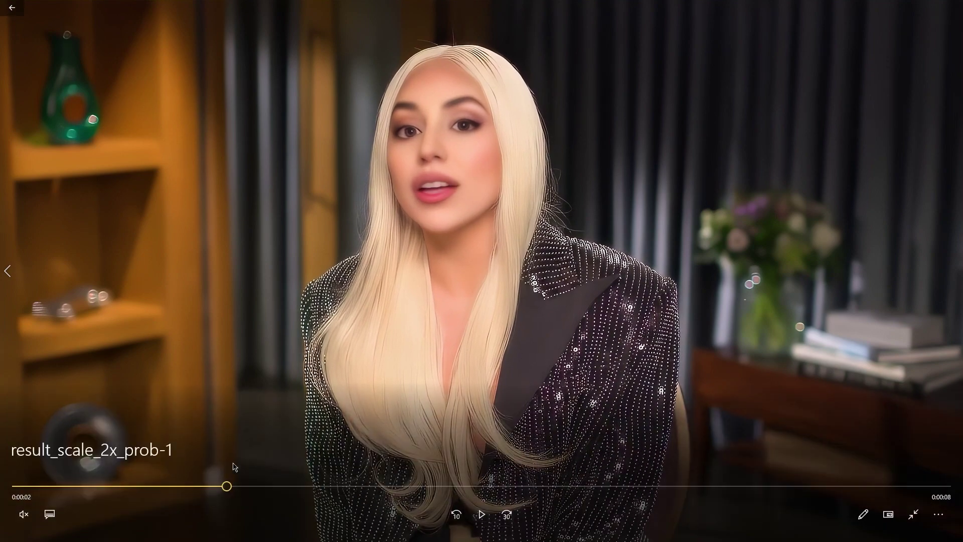
drag(249, 487, 815, 482)
key(alt+F4)
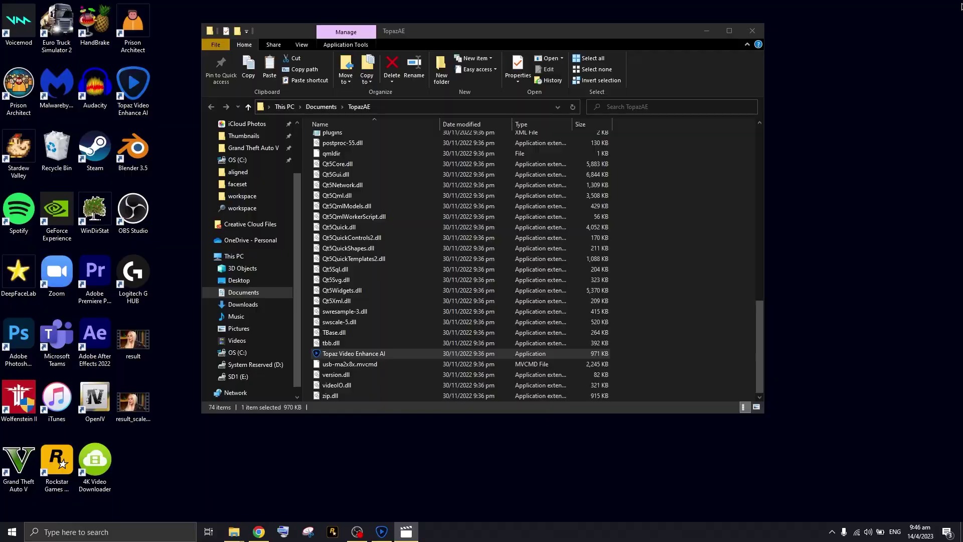
Play the original result video from the desktop, pause it and scrub near its end for comparison, and close it.
double_click(133, 339)
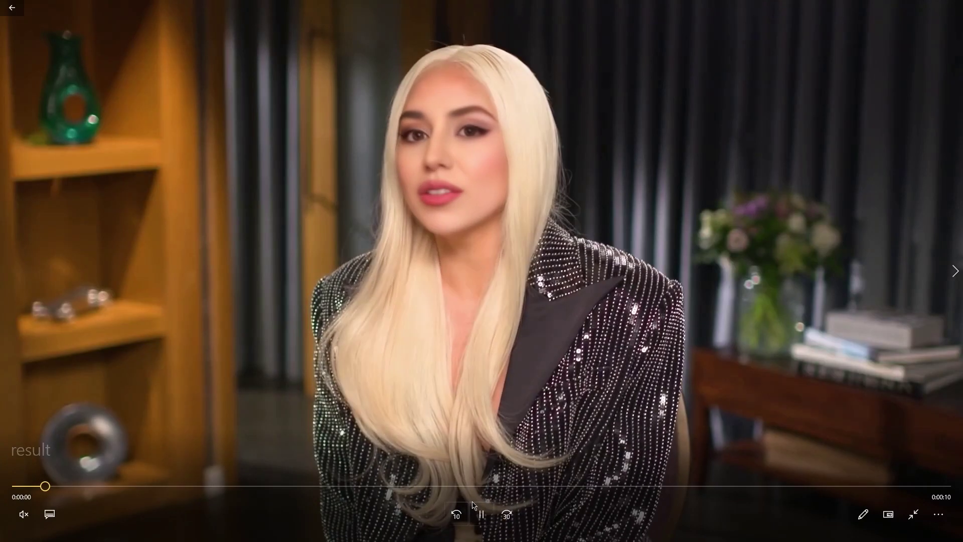
click(474, 507)
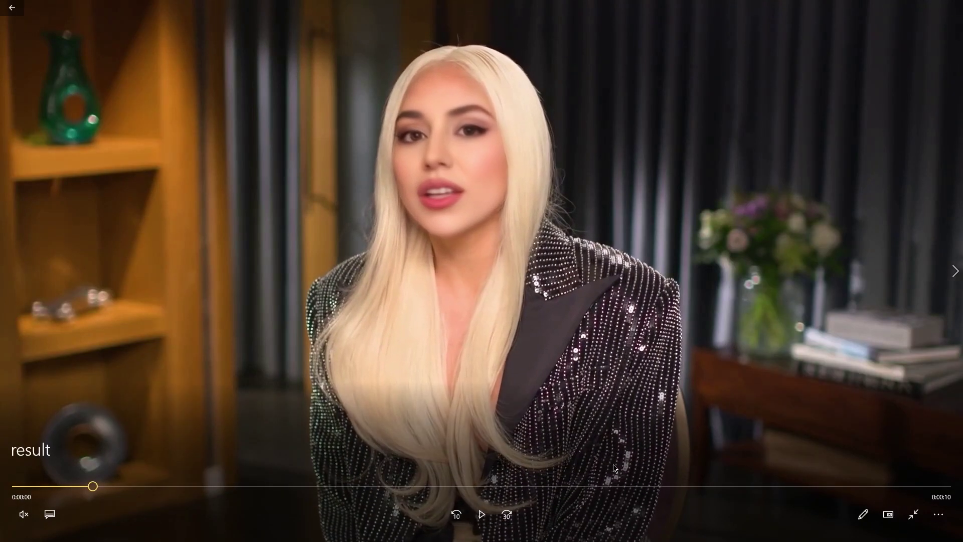
drag(702, 486, 825, 486)
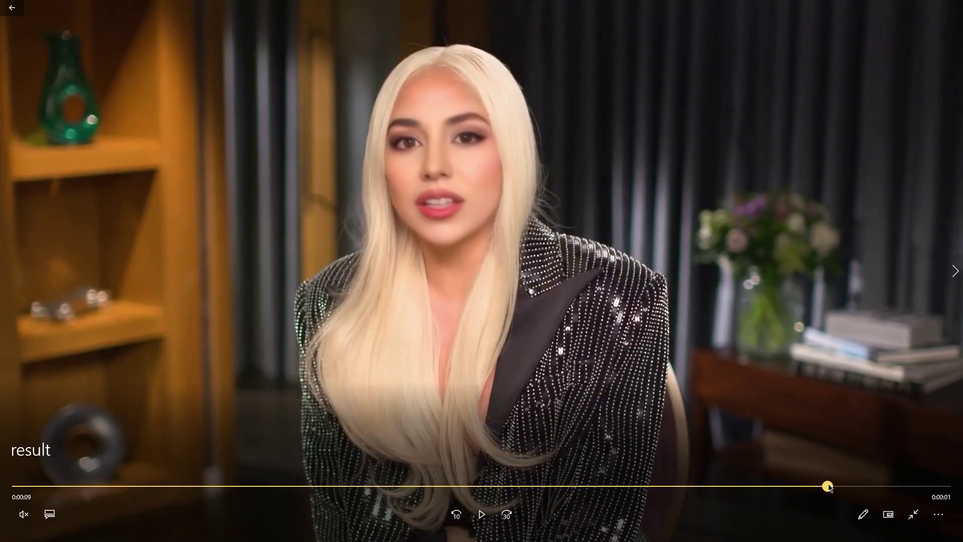
key(Escape)
key(alt+F4)
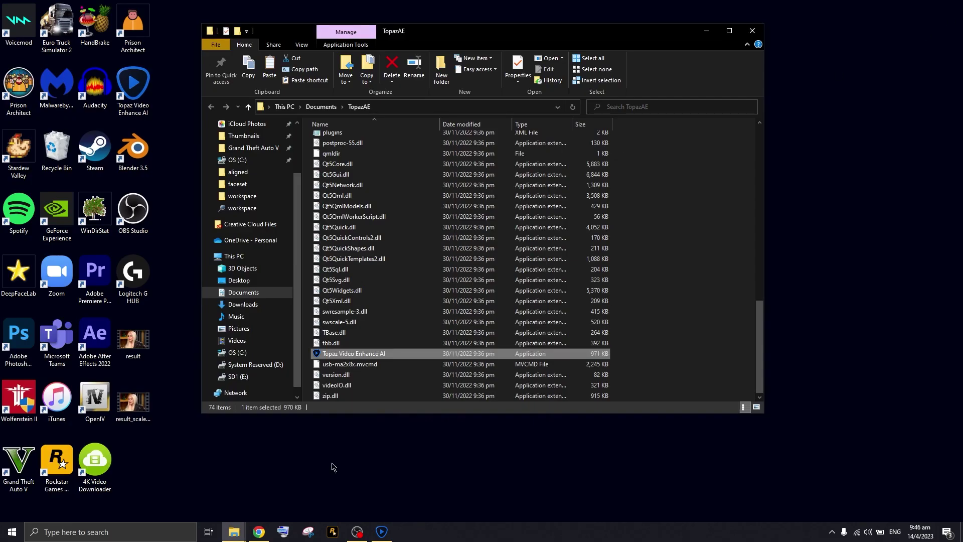
Reopen result_scale_2x_prob-1 from the desktop, pause it on the close-up shot about 4 seconds in, and close the player.
double_click(169, 408)
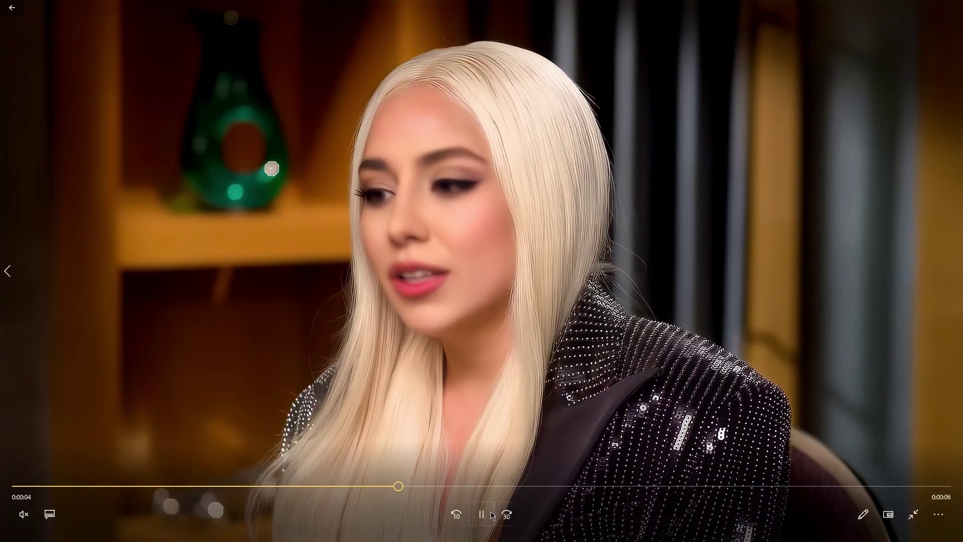
click(498, 438)
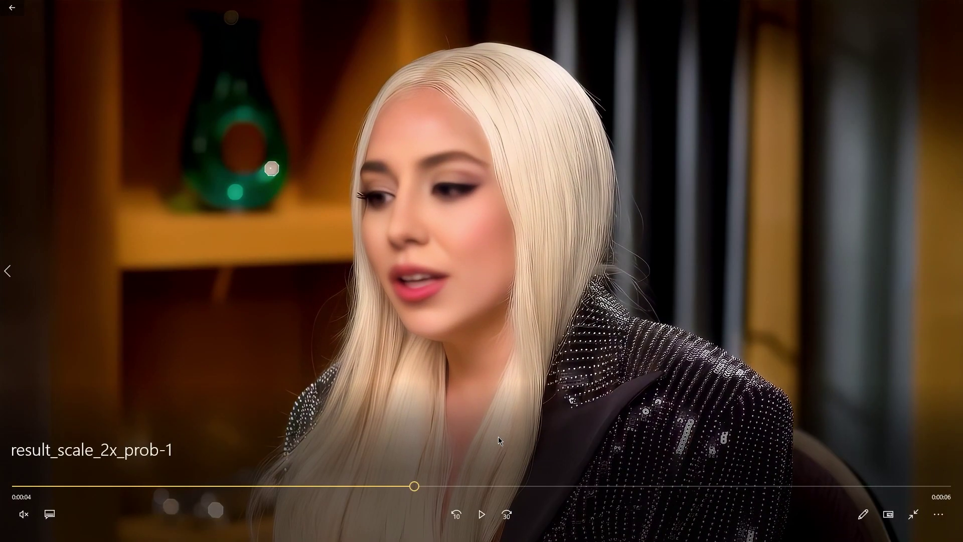
key(Escape)
key(alt+F4)
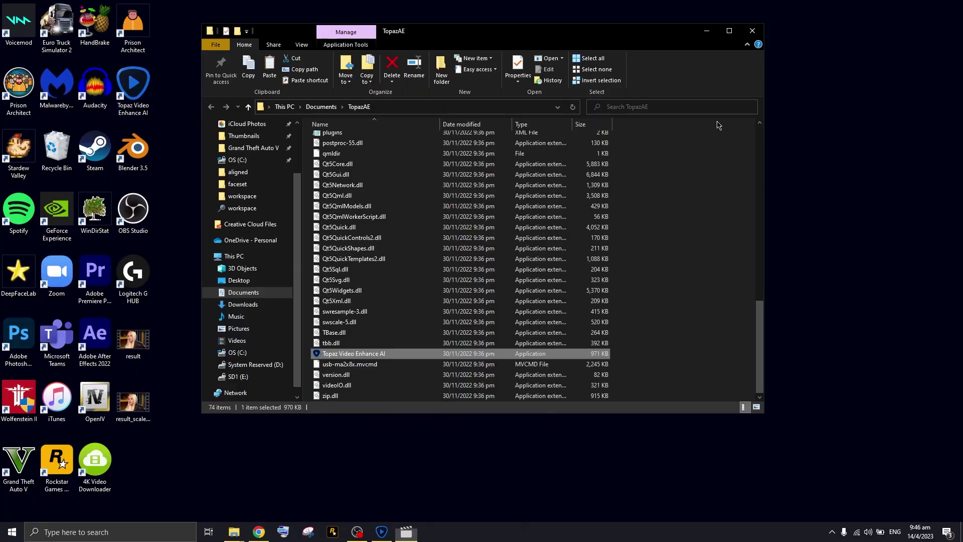
Check the frame width and height in the detailed file properties of result_scale_2x_prob-1, and close the properties.
right_click(146, 409)
click(160, 402)
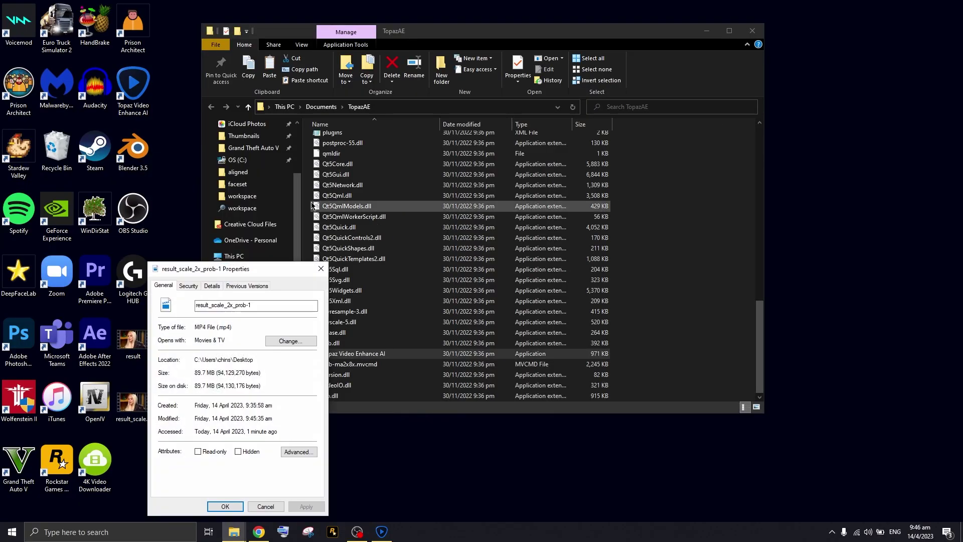
click(211, 285)
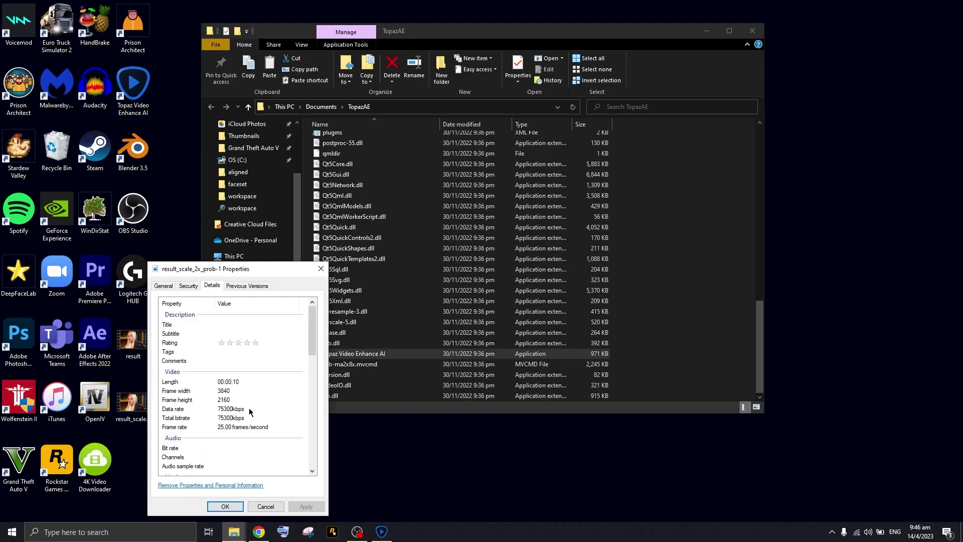
scroll(249, 411, down, 2)
click(227, 350)
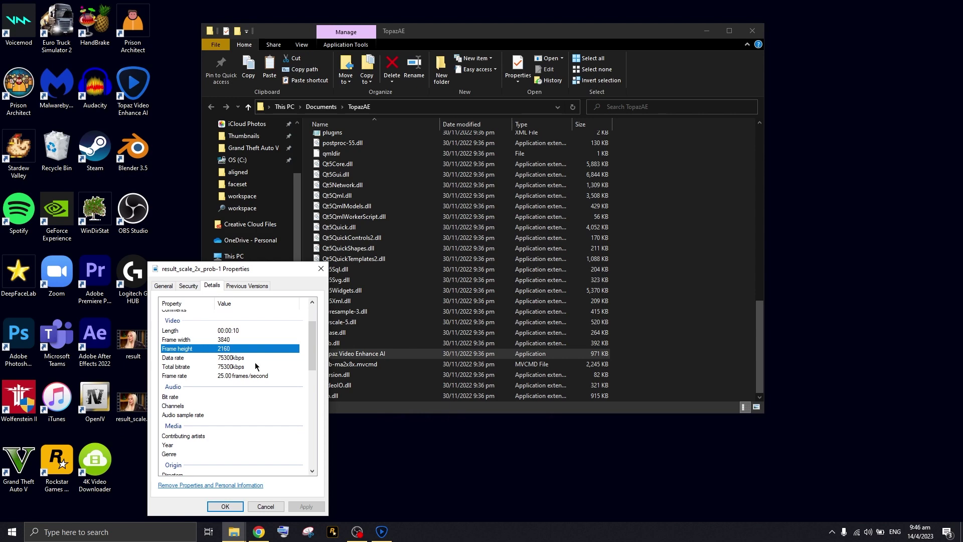
click(321, 269)
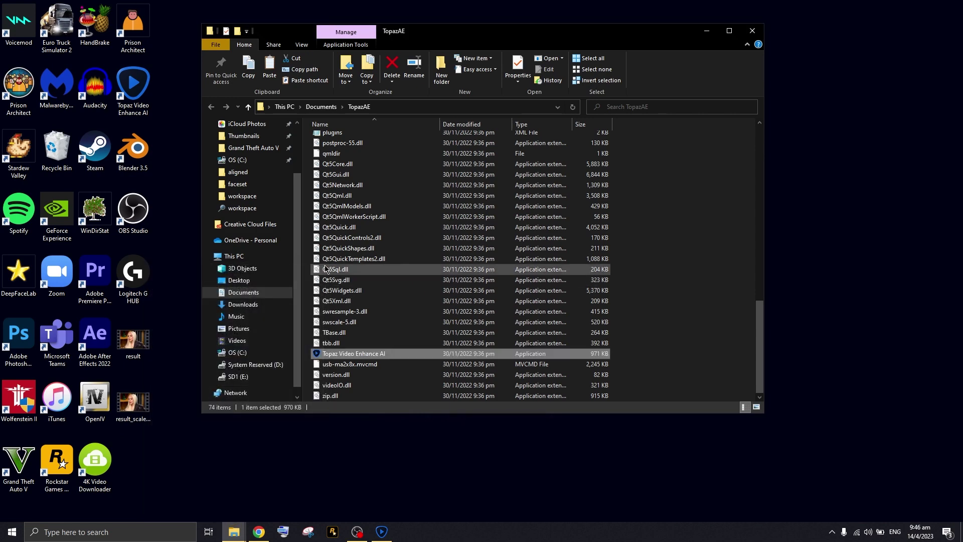